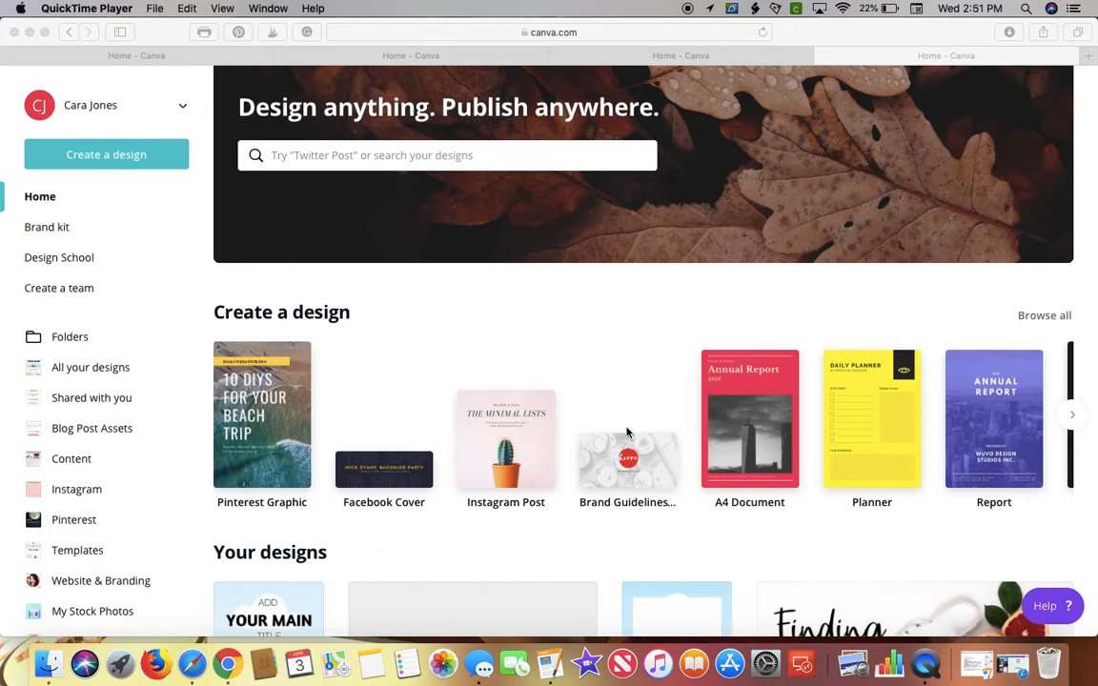
- Create a new blank Pinterest Graphic design (735 px × 1102 px)
{"action": "scroll", "coordinate": [599, 372], "scroll_direction": "right", "scroll_amount": 2}
{"action": "scroll", "coordinate": [363, 409], "scroll_direction": "left", "scroll_amount": 2}
{"action": "left_click", "coordinate": [289, 431]}
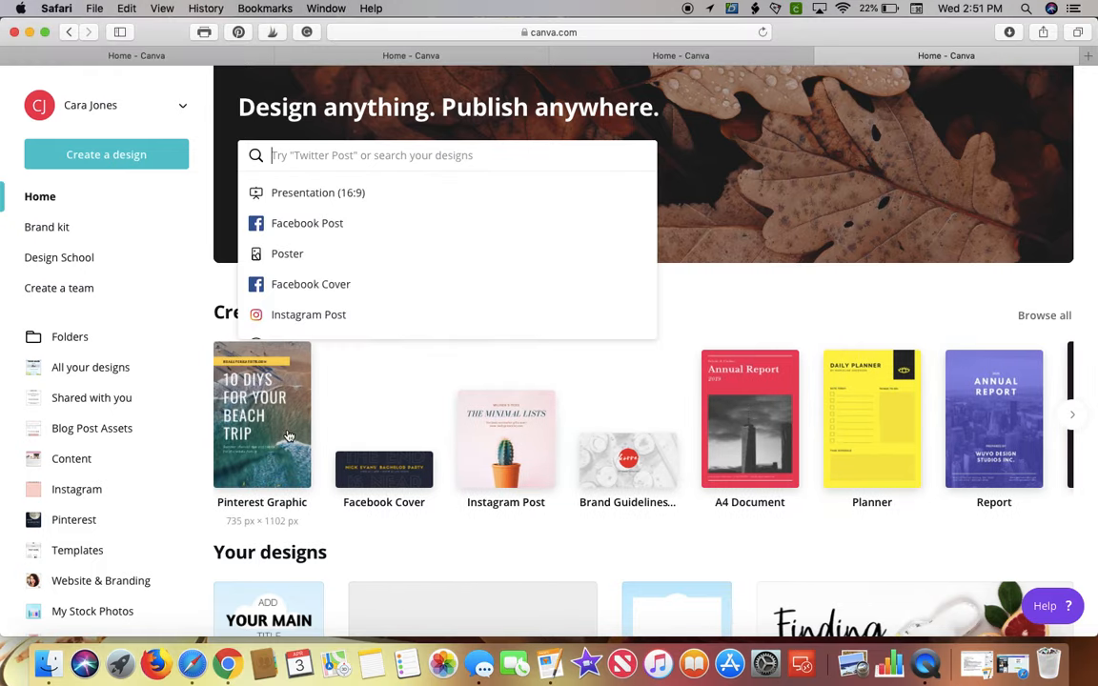
{"action": "left_click", "coordinate": [289, 431]}
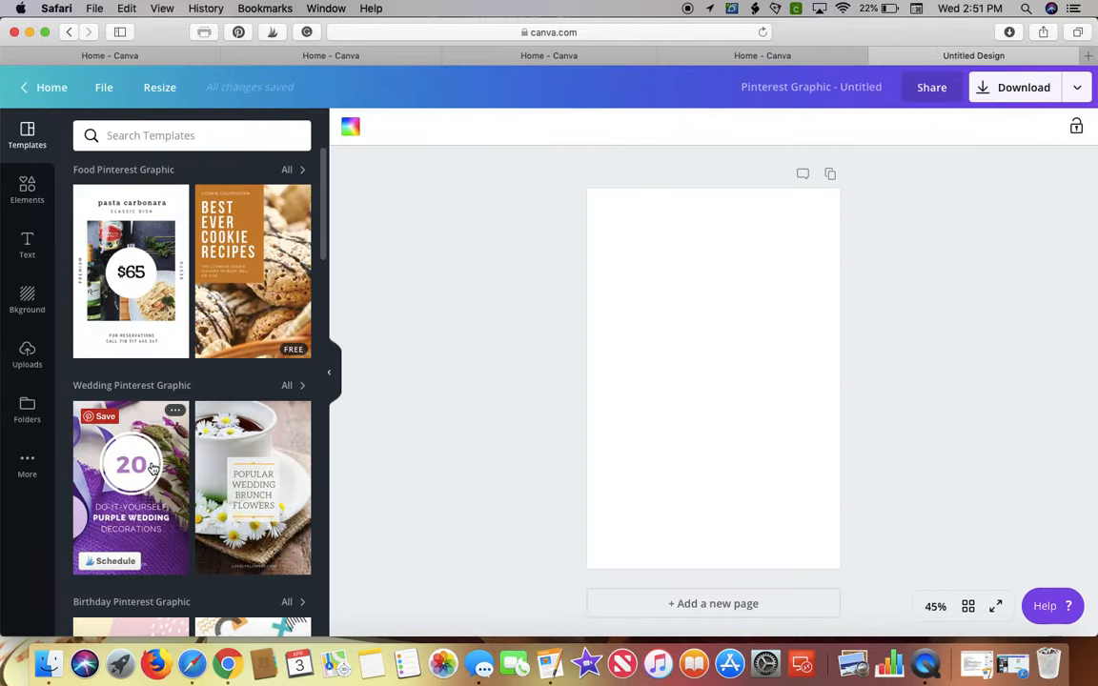
- Browse the ready-made Pinterest graphic templates and apply "The Perfect Orange Juice" template to the blank page
{"action": "scroll", "coordinate": [151, 468], "scroll_direction": "down", "scroll_amount": 2}
{"action": "scroll", "coordinate": [151, 468], "scroll_direction": "up", "scroll_amount": 2}
{"action": "scroll", "coordinate": [150, 468], "scroll_direction": "down", "scroll_amount": 10}
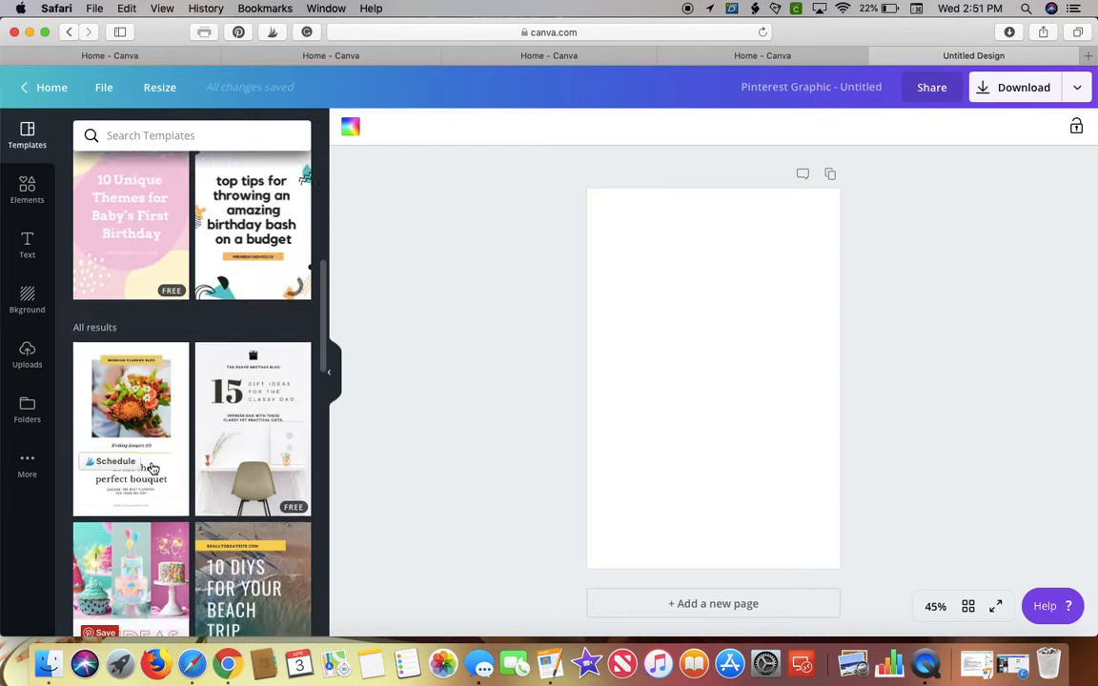
{"action": "scroll", "coordinate": [151, 468], "scroll_direction": "down", "scroll_amount": 5}
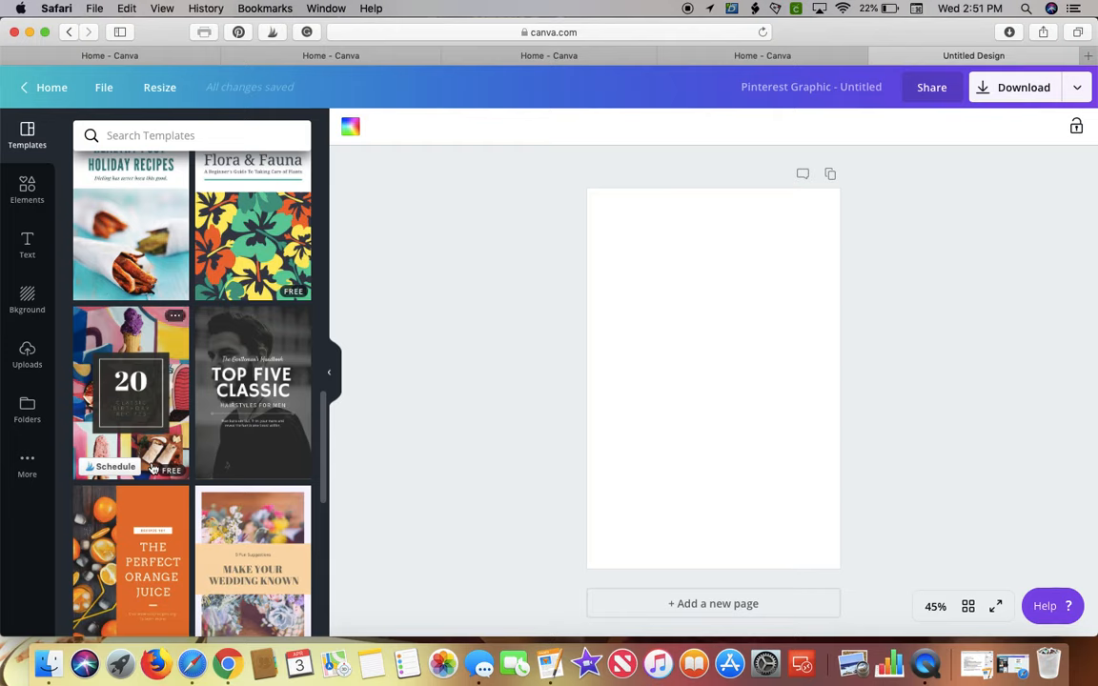
{"action": "scroll", "coordinate": [151, 468], "scroll_direction": "down", "scroll_amount": 3}
{"action": "scroll", "coordinate": [151, 468], "scroll_direction": "down", "scroll_amount": 8}
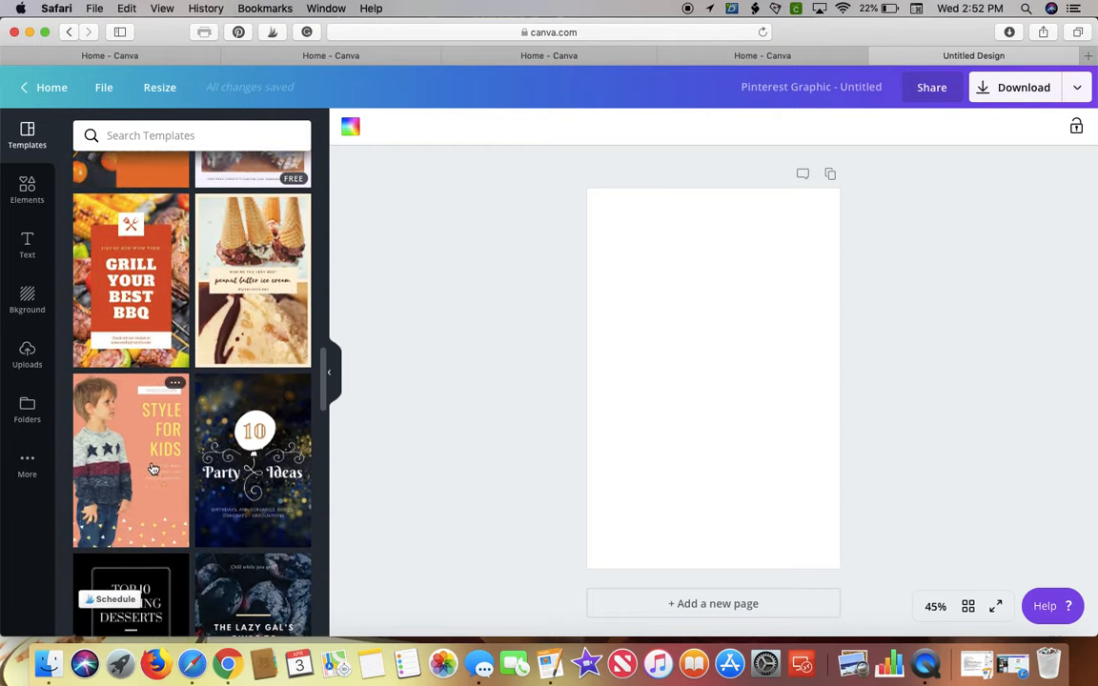
{"action": "scroll", "coordinate": [150, 468], "scroll_direction": "down", "scroll_amount": 4}
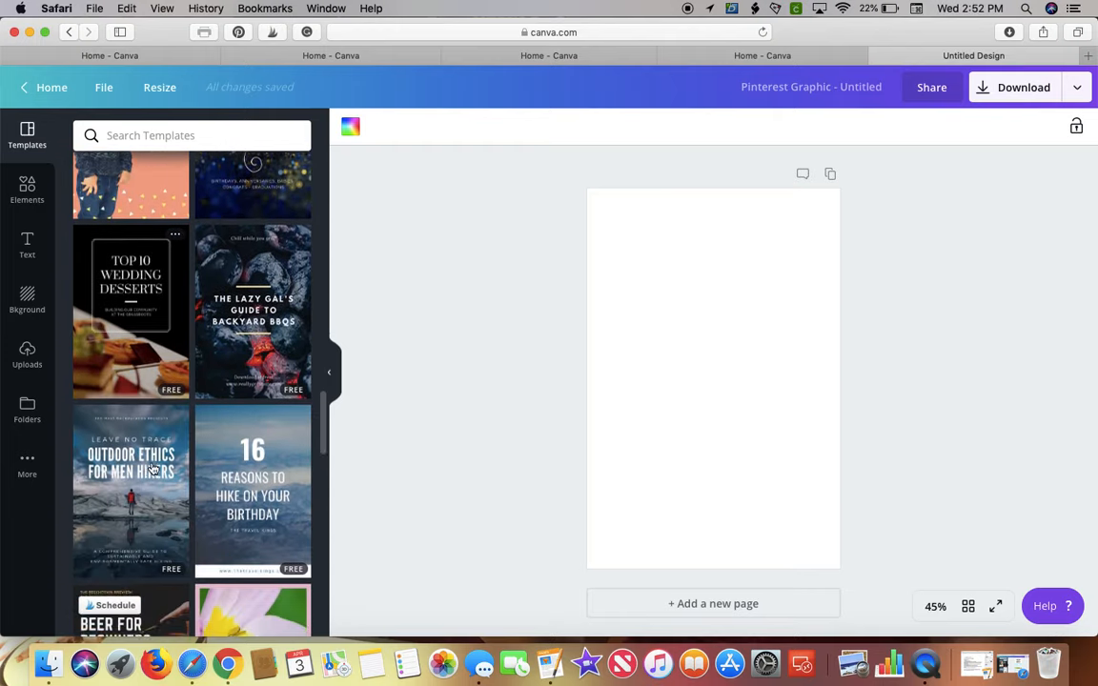
{"action": "scroll", "coordinate": [151, 468], "scroll_direction": "up", "scroll_amount": 6}
{"action": "scroll", "coordinate": [151, 468], "scroll_direction": "up", "scroll_amount": 2}
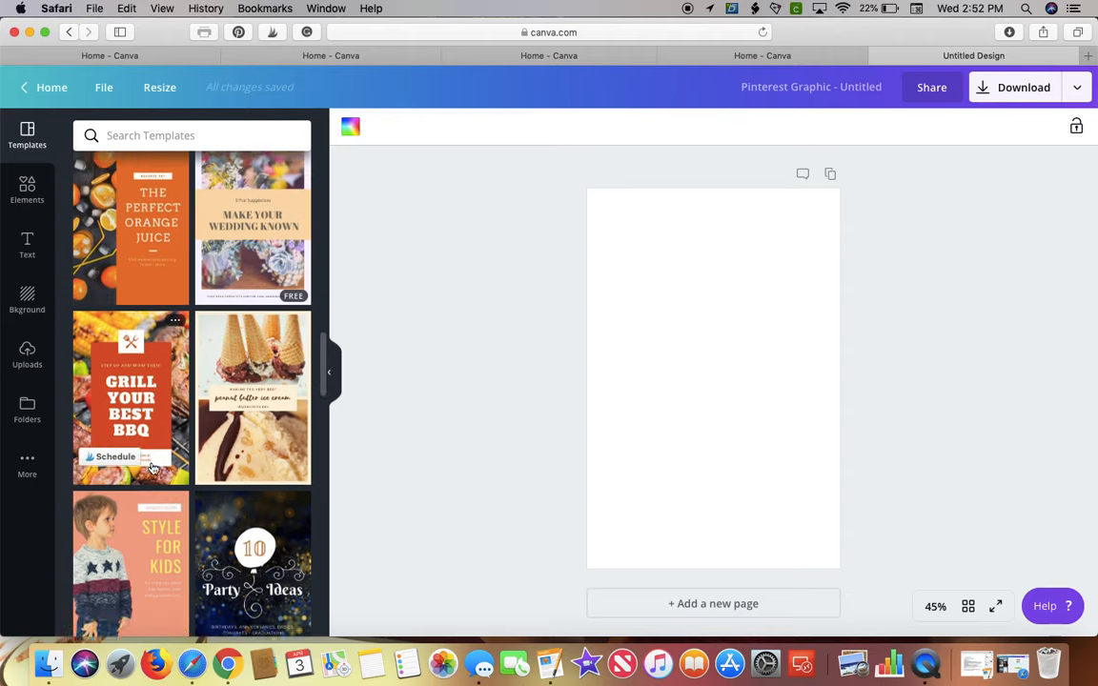
{"action": "left_click", "coordinate": [153, 237]}
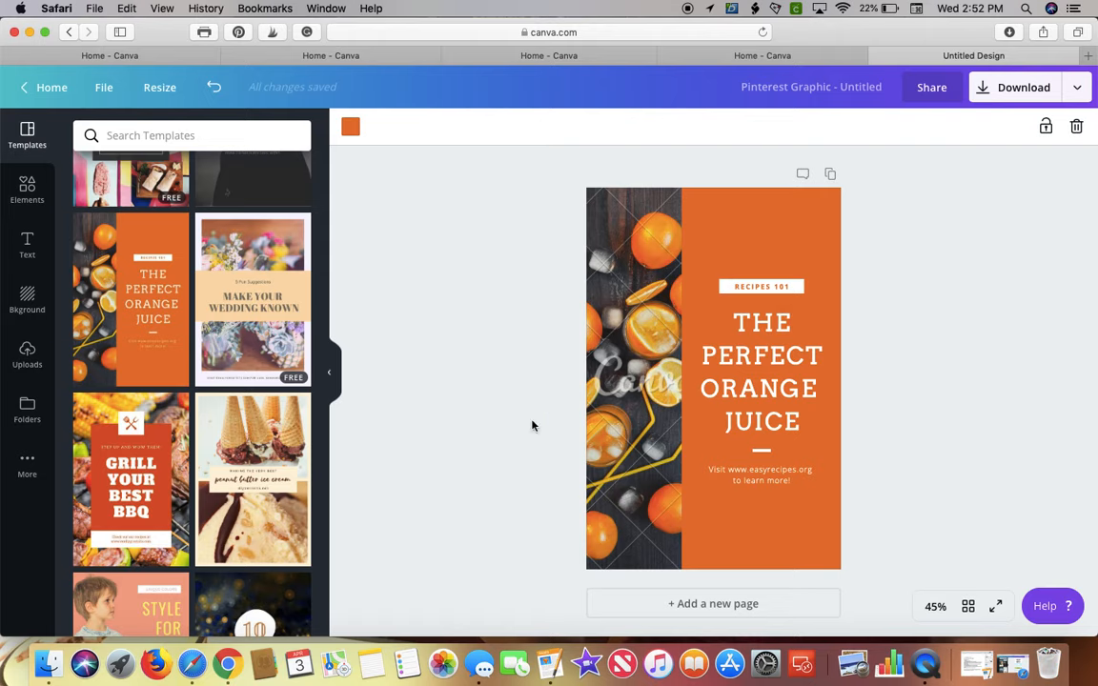
- Undo applying the orange juice template to the page
{"action": "scroll", "coordinate": [253, 377], "scroll_direction": "up", "scroll_amount": 5}
{"action": "scroll", "coordinate": [258, 388], "scroll_direction": "up", "scroll_amount": 2}
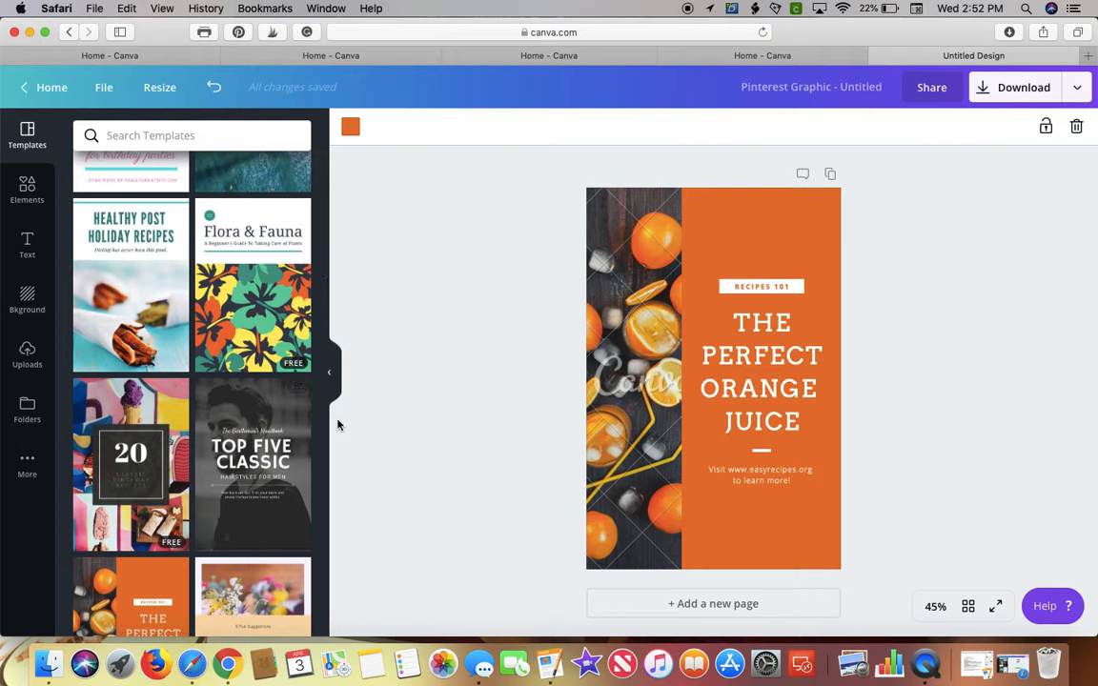
{"action": "scroll", "coordinate": [299, 428], "scroll_direction": "up", "scroll_amount": 10}
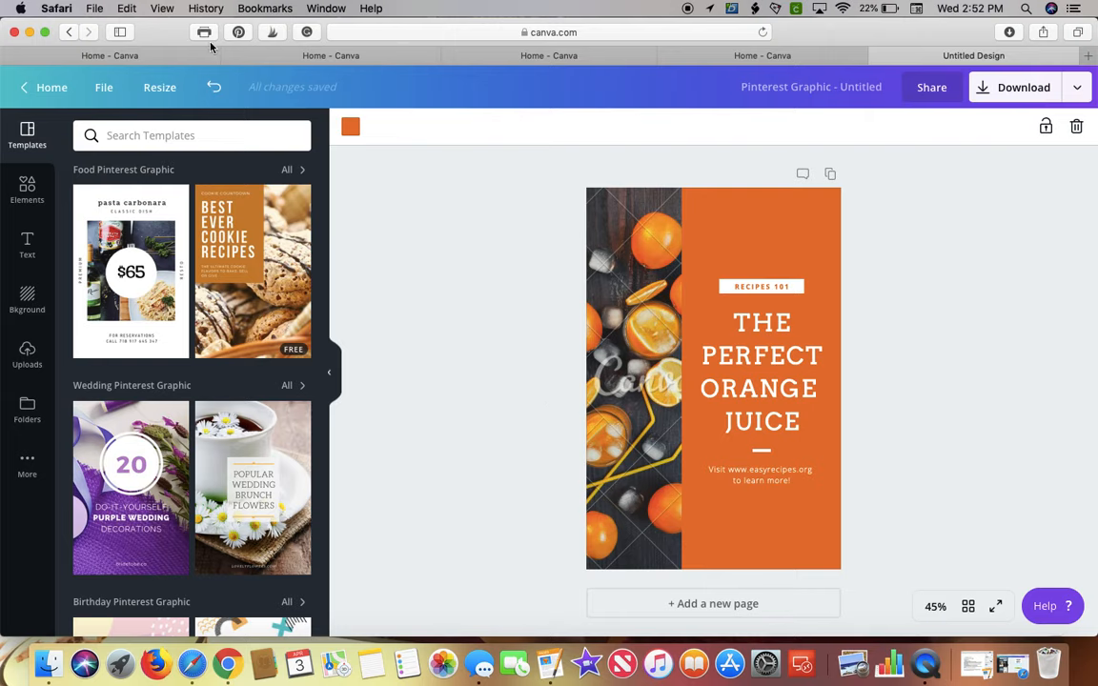
{"action": "left_click", "coordinate": [213, 87]}
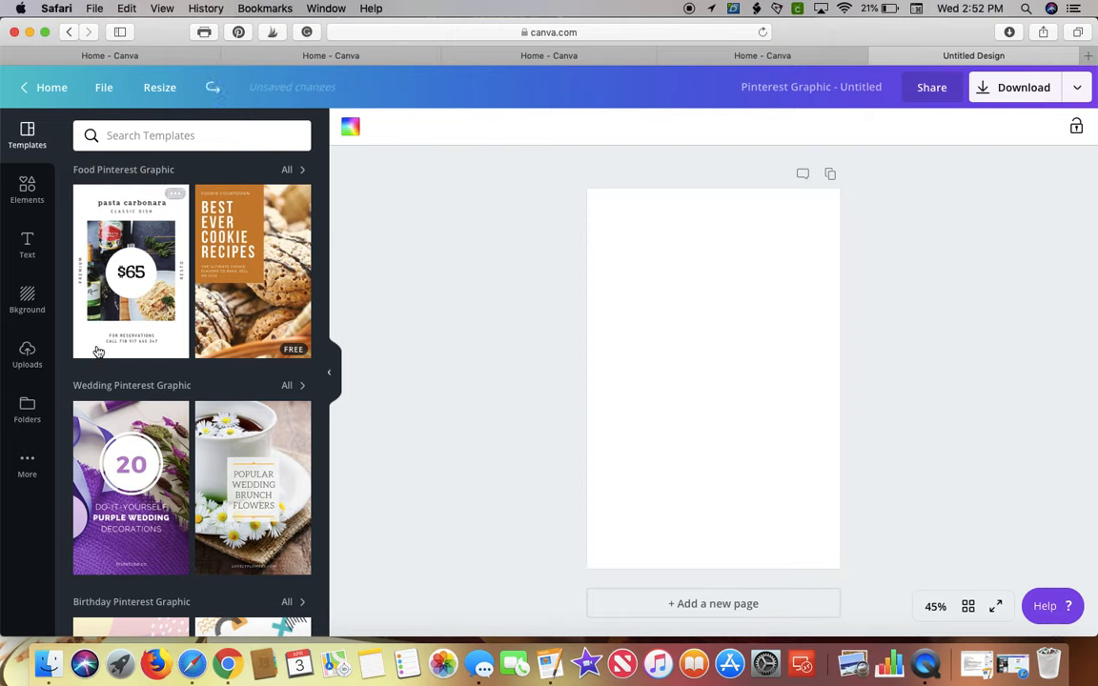
- Add the single-image grid to the page and adjust its upper edge so that it fills the full page height
{"action": "scroll", "coordinate": [98, 351], "scroll_direction": "up", "scroll_amount": 3}
{"action": "left_click", "coordinate": [28, 190]}
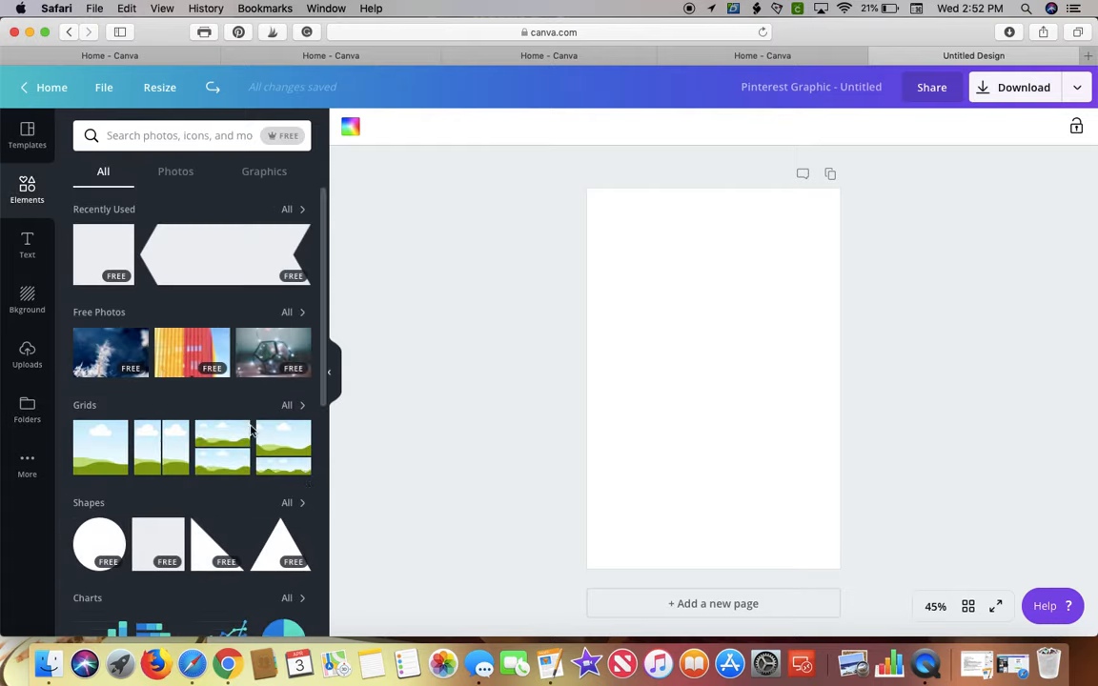
{"action": "left_click", "coordinate": [100, 448]}
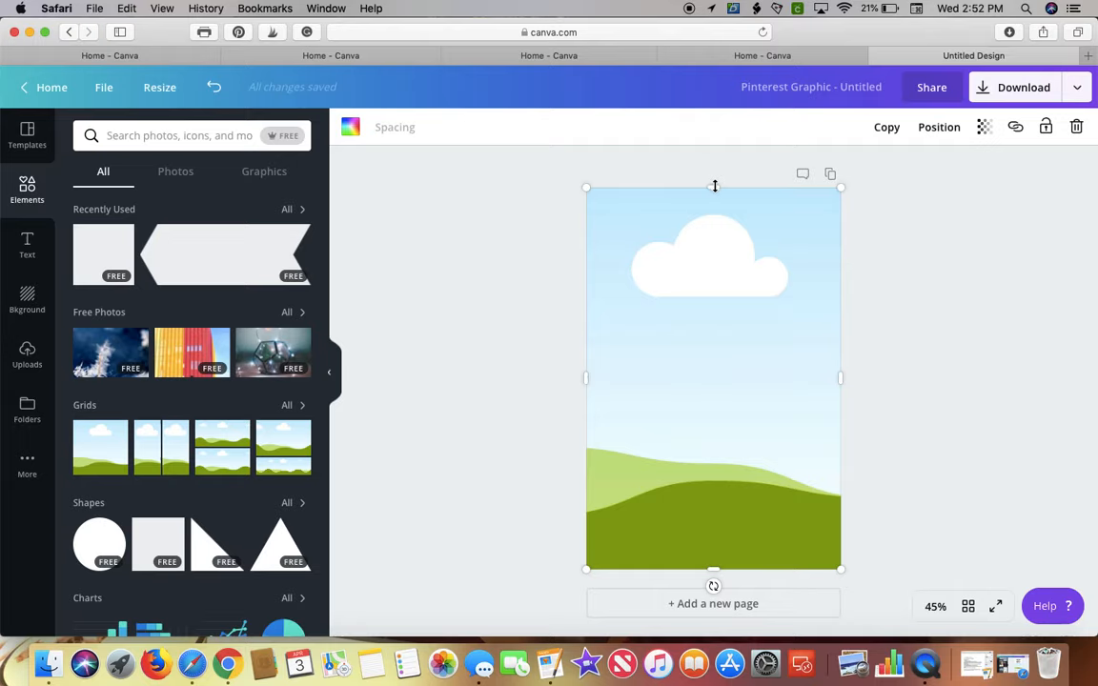
{"action": "left_click_drag", "start_coordinate": [714, 186], "coordinate": [669, 186]}
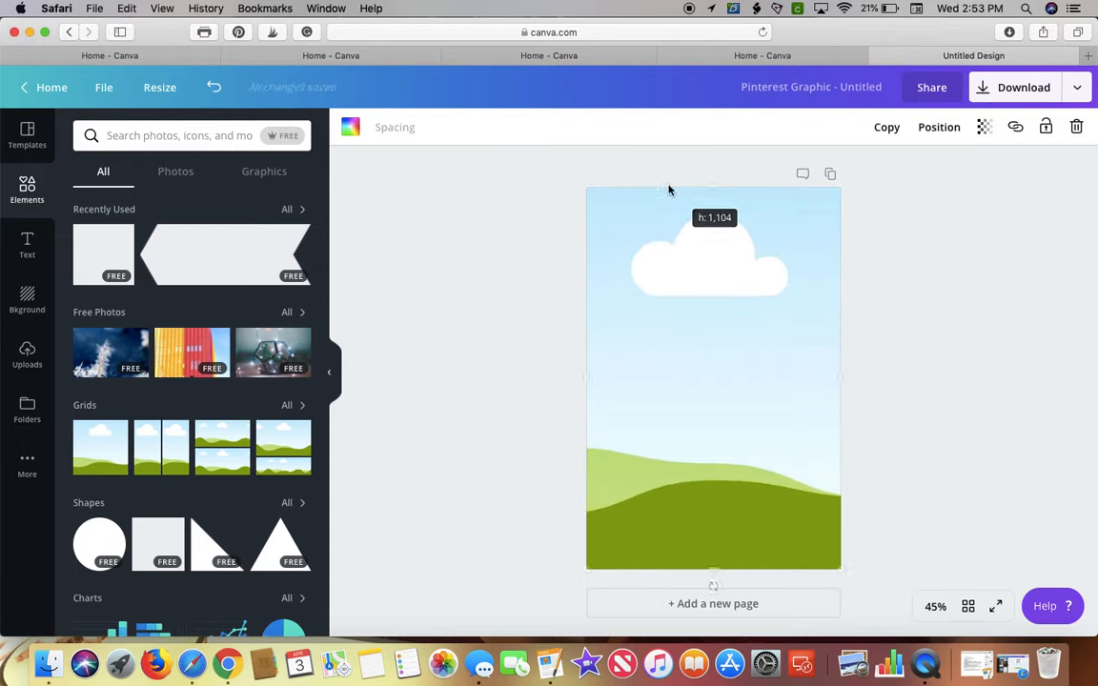
{"action": "scroll", "coordinate": [394, 409], "scroll_direction": "down", "scroll_amount": 1}
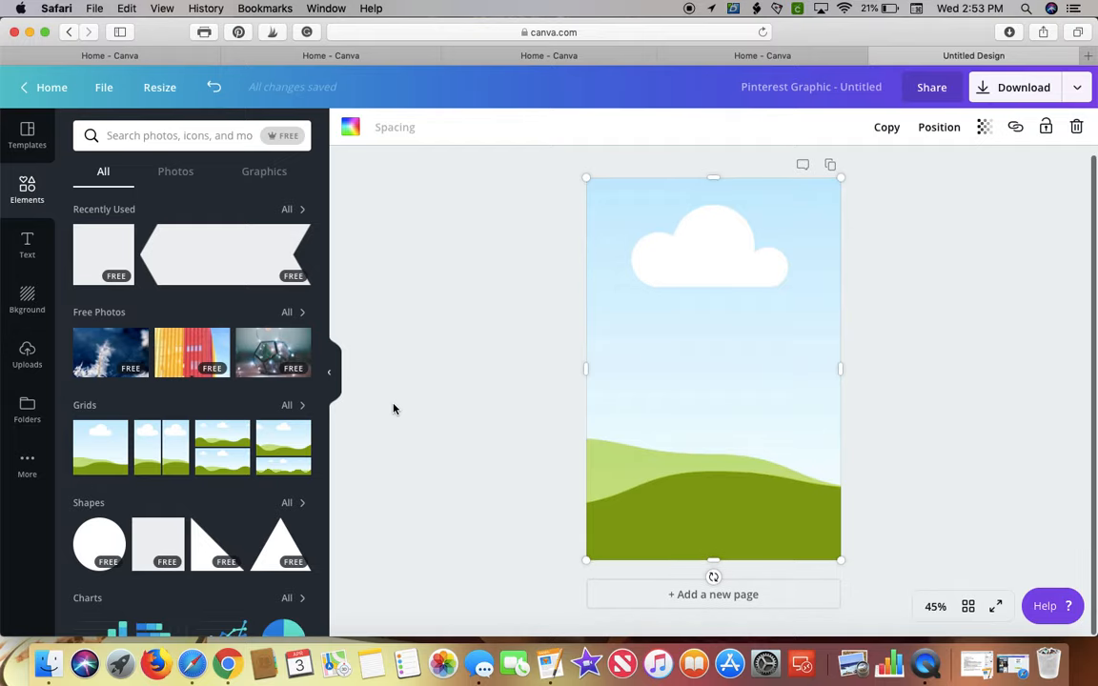
- Place a square shape centred over the upper part of the page and fill it with white from the brand colors
{"action": "left_click", "coordinate": [169, 546]}
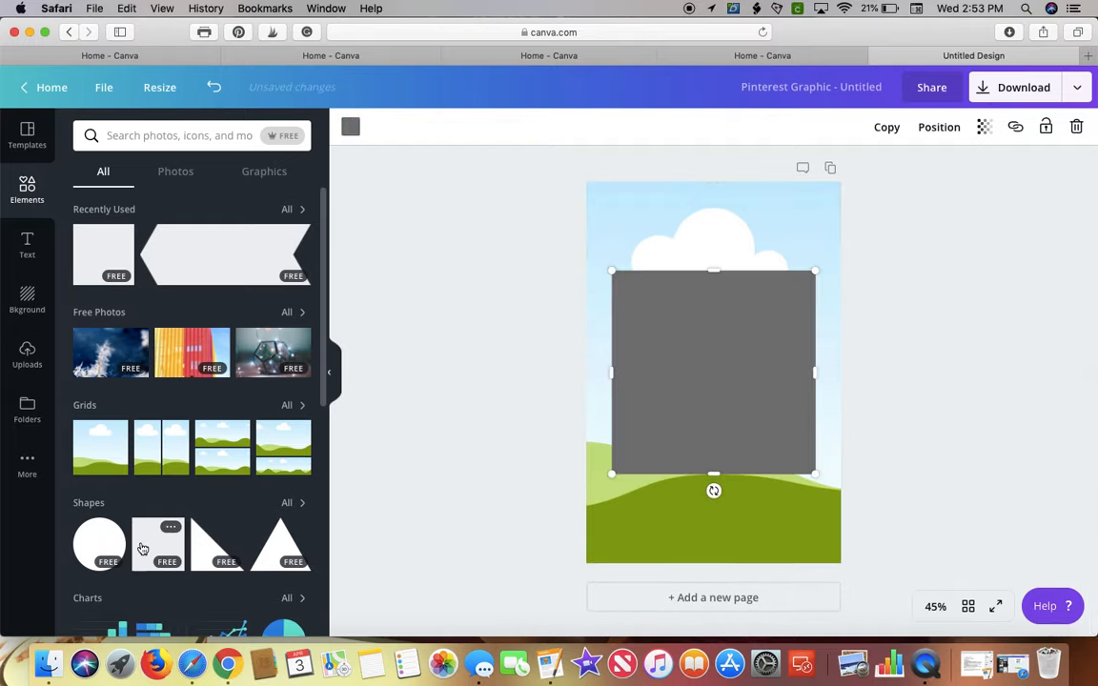
{"action": "left_click_drag", "start_coordinate": [749, 342], "coordinate": [750, 287]}
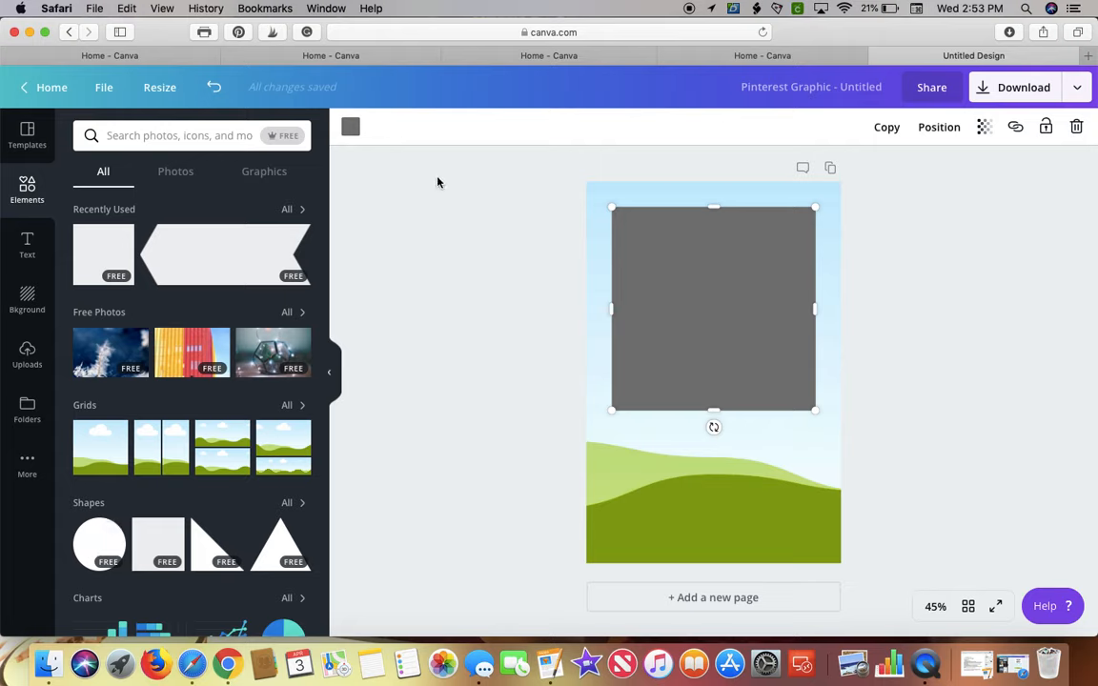
{"action": "left_click", "coordinate": [351, 132]}
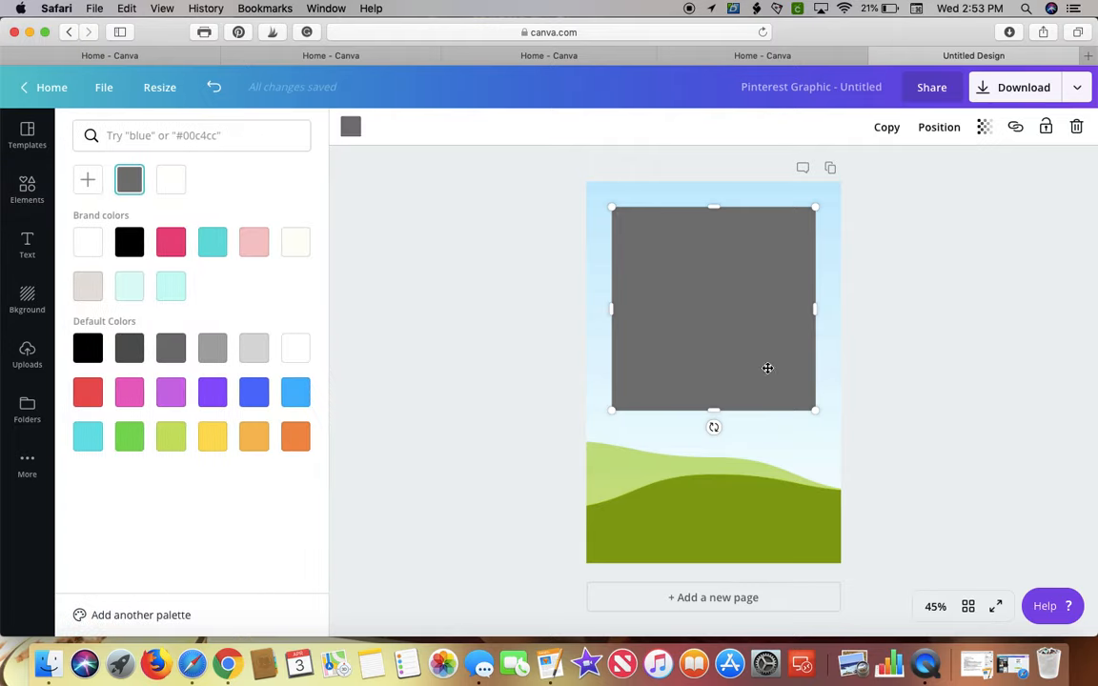
{"action": "left_click", "coordinate": [84, 251]}
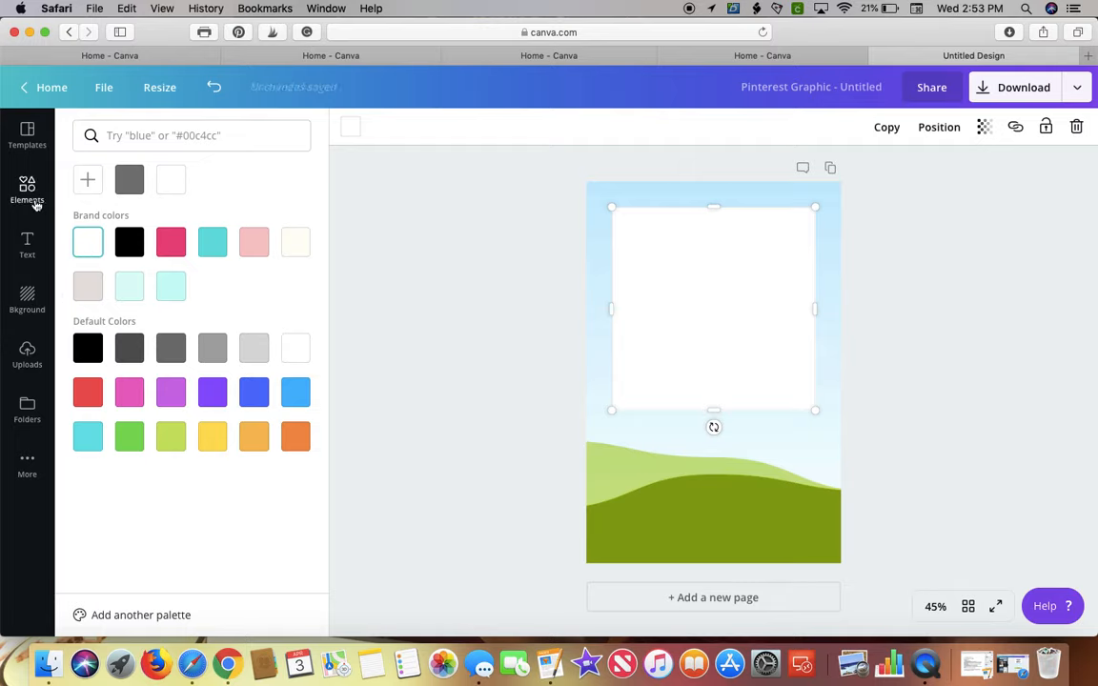
- Add a heading text box and place it along the upper edge inside the white square
{"action": "left_click", "coordinate": [26, 240]}
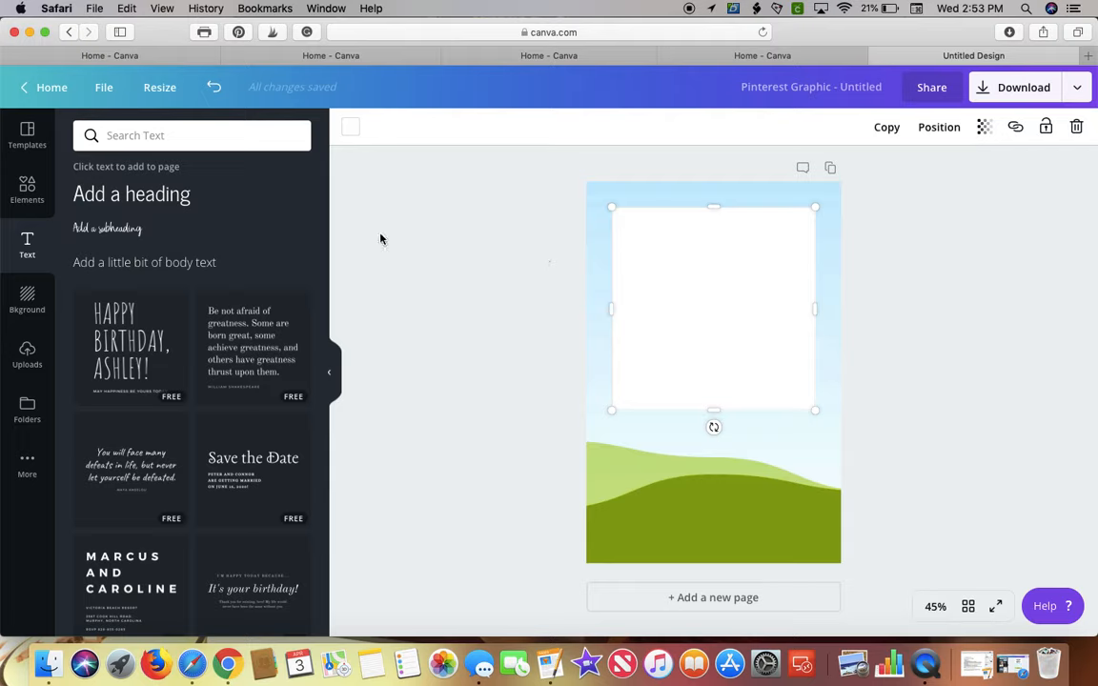
{"action": "left_click", "coordinate": [177, 195]}
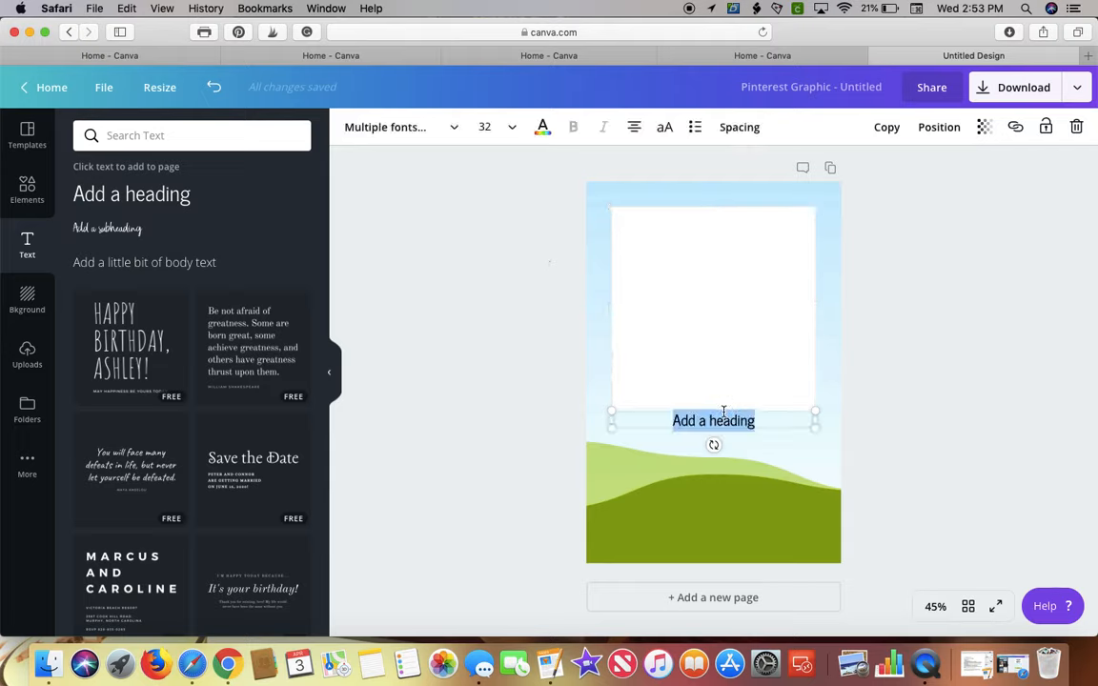
{"action": "left_click_drag", "start_coordinate": [720, 414], "coordinate": [722, 217]}
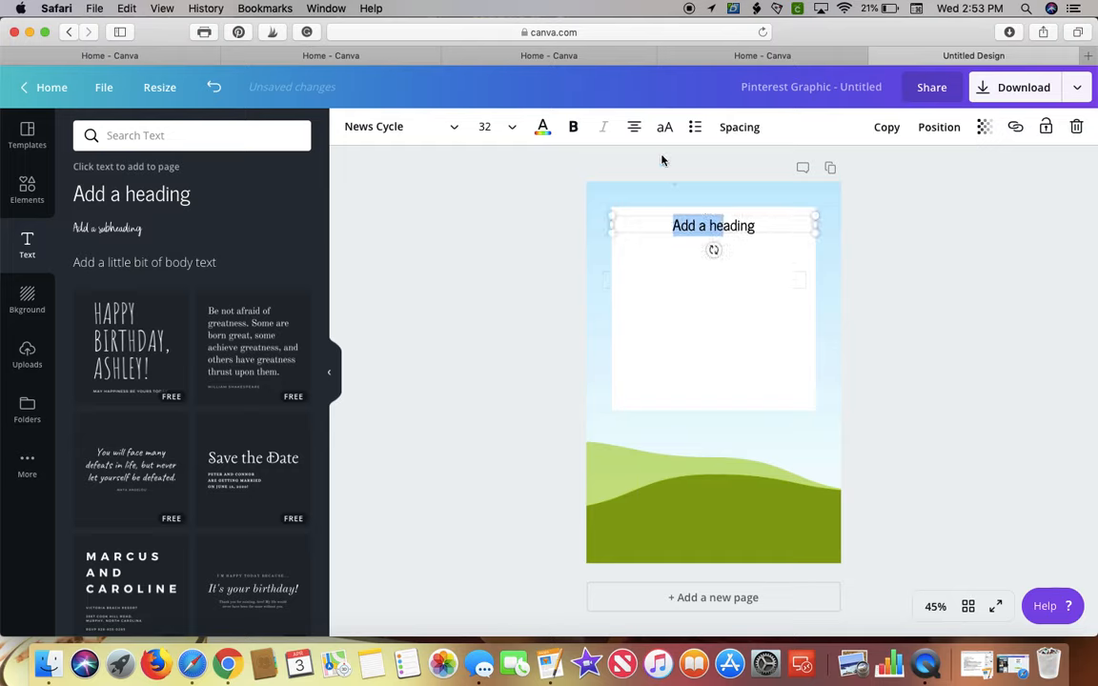
- Format the entire heading text as bold and uppercase
{"action": "left_click", "coordinate": [574, 128]}
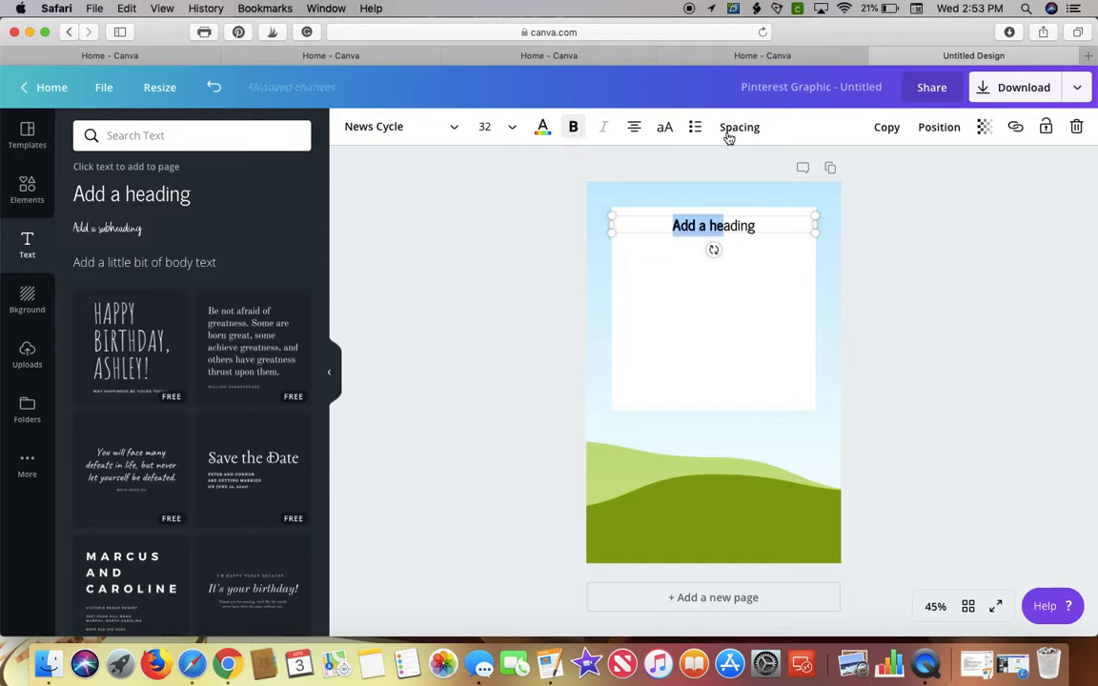
{"action": "double_click", "coordinate": [732, 226]}
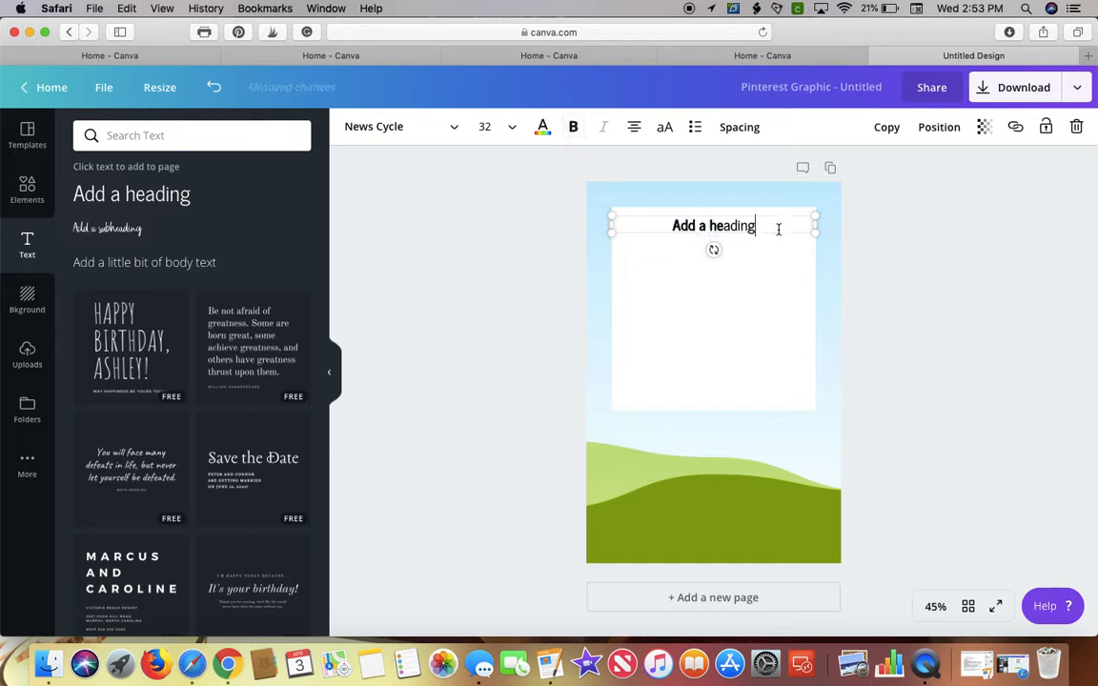
{"action": "left_click_drag", "start_coordinate": [778, 229], "coordinate": [683, 226]}
{"action": "left_click", "coordinate": [575, 128]}
{"action": "left_click", "coordinate": [576, 128]}
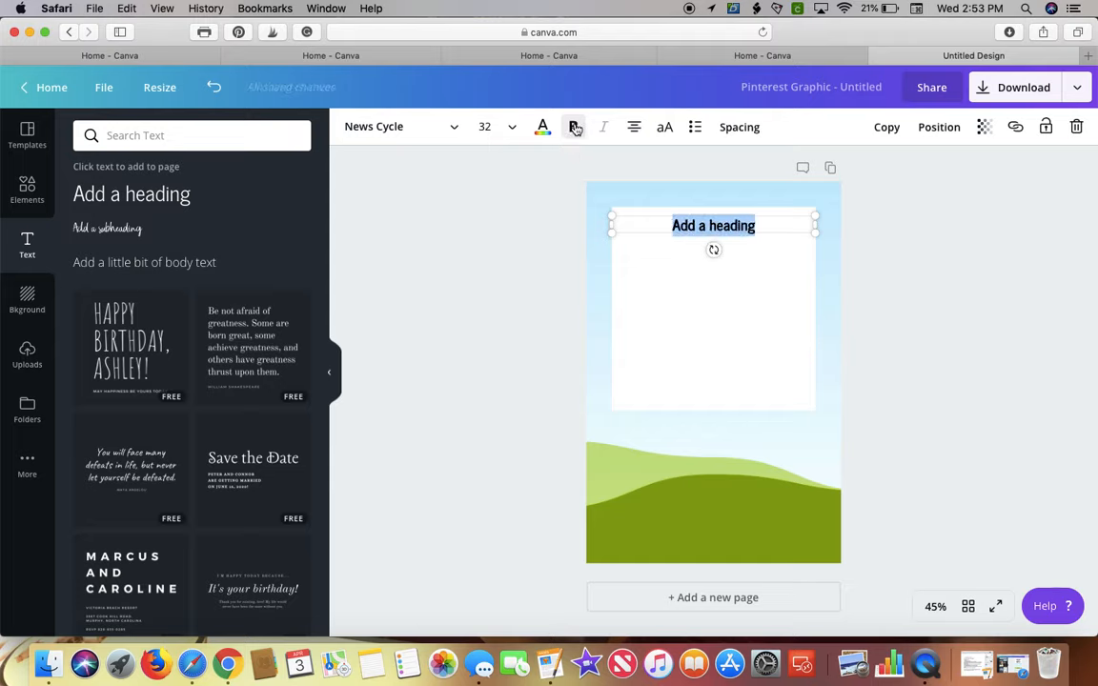
{"action": "left_click", "coordinate": [665, 129]}
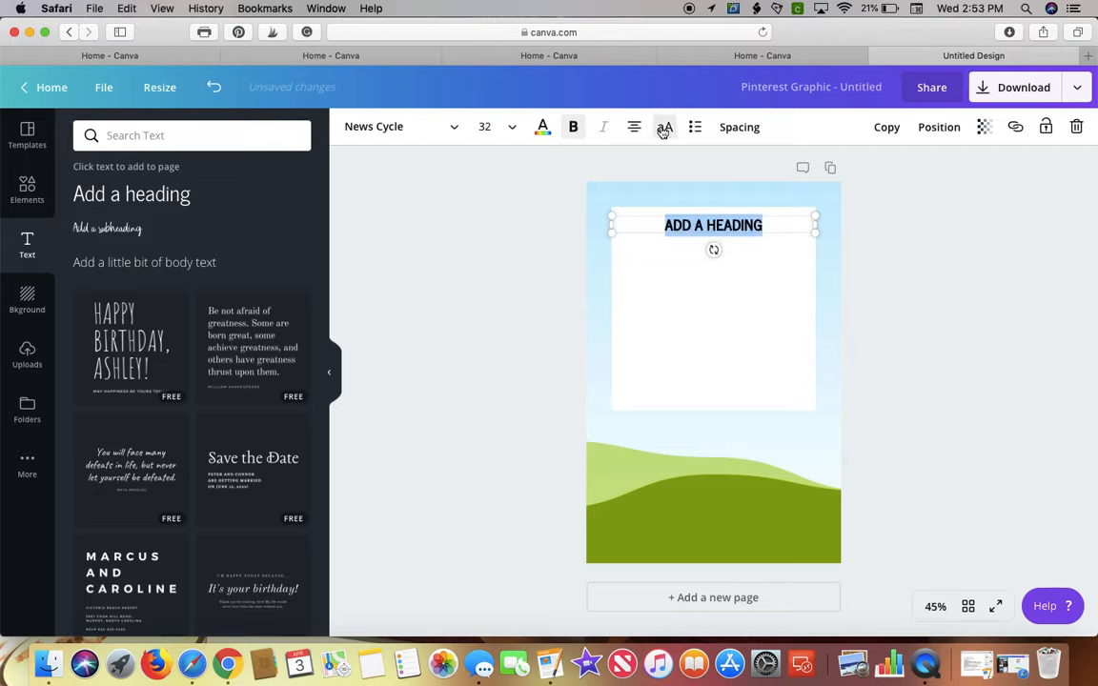
- Change the heading to "ADD YOUR" and scale it to font size 55.8, keeping its box as wide as the white square
{"action": "left_click", "coordinate": [766, 222]}
{"action": "left_click_drag", "start_coordinate": [769, 225], "coordinate": [640, 216]}
{"action": "type", "text": "ADD"}
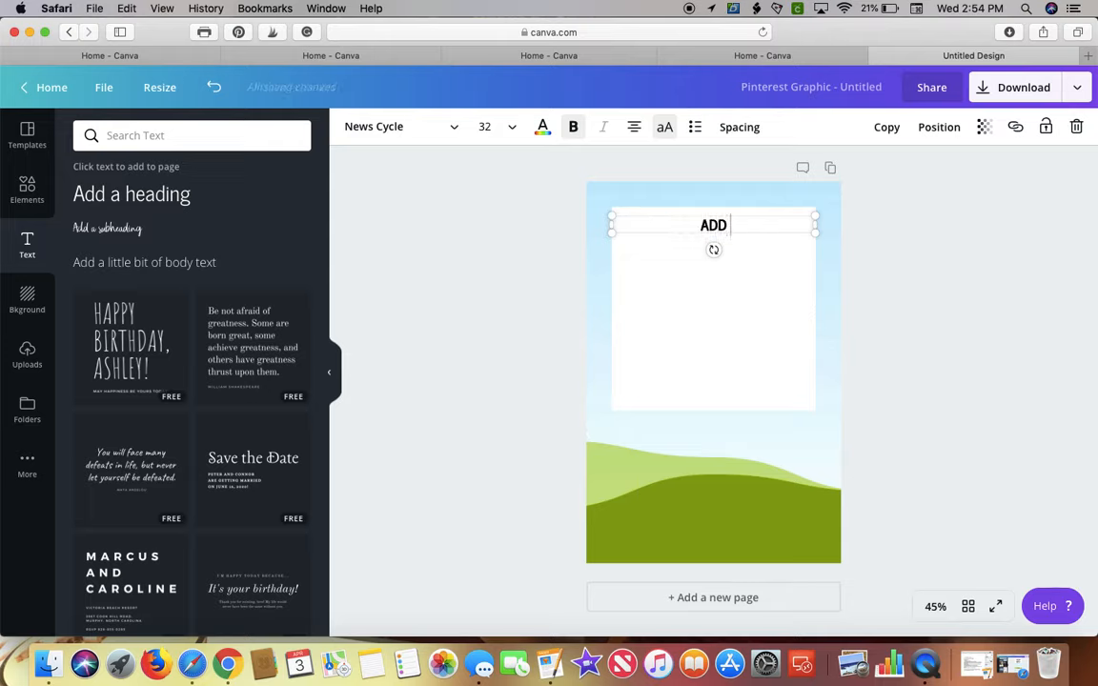
{"action": "type", "text": " YOUR"}
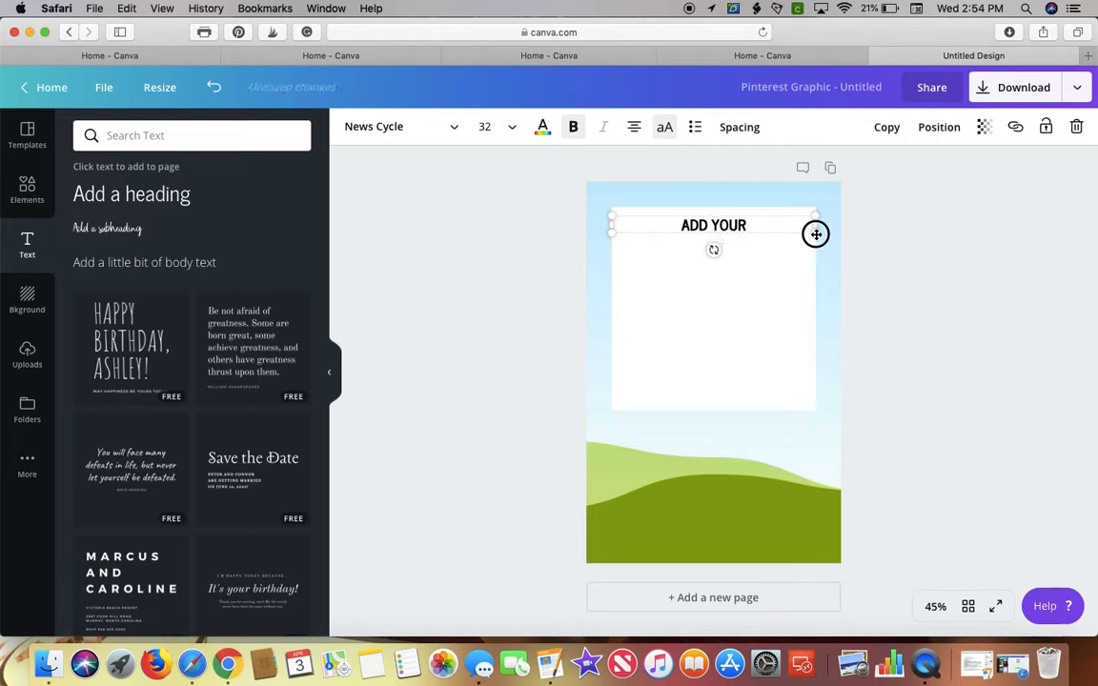
{"action": "left_click_drag", "start_coordinate": [816, 232], "coordinate": [965, 301]}
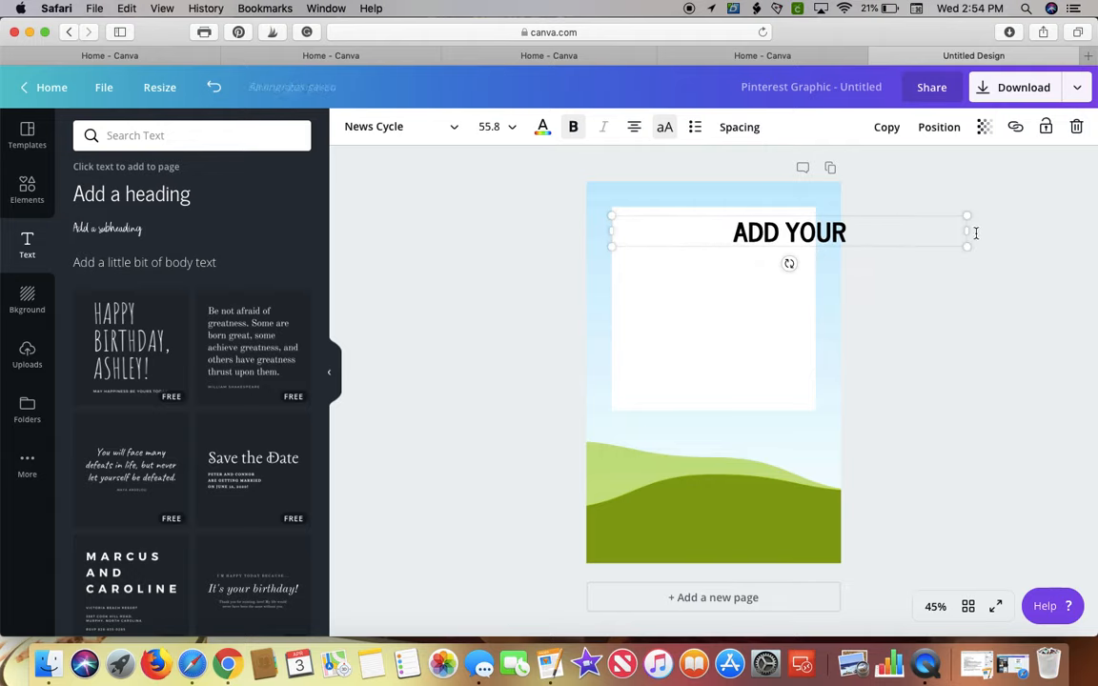
{"action": "left_click_drag", "start_coordinate": [966, 231], "coordinate": [813, 225]}
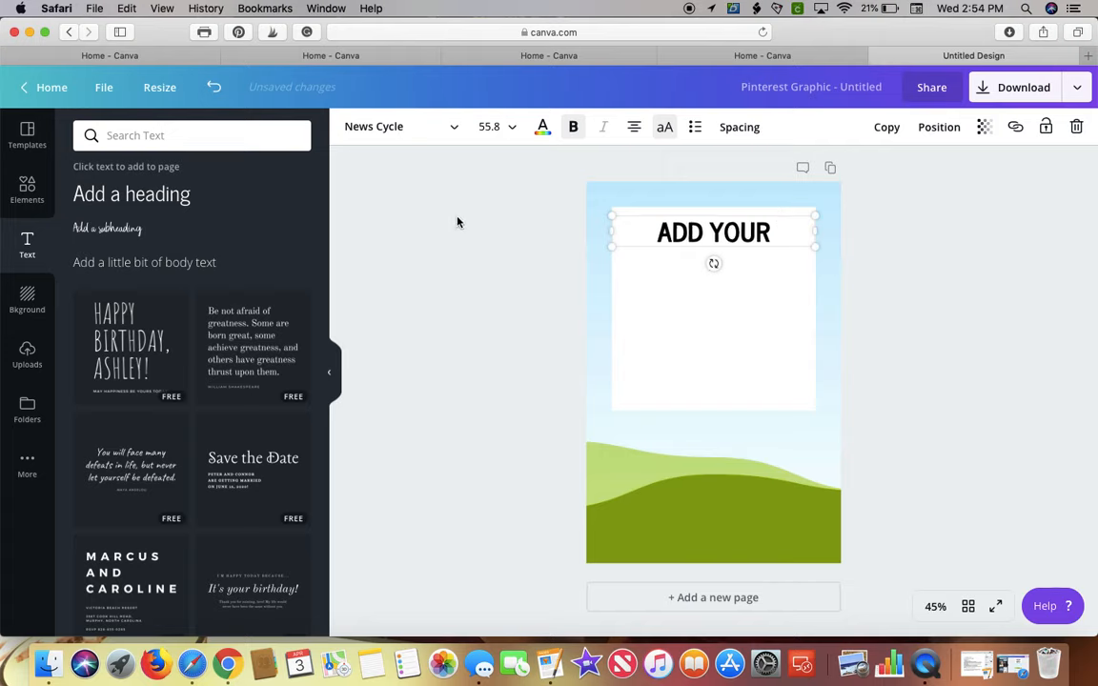
- Add a subheading directly below the heading with the text "Your Main"
{"action": "left_click", "coordinate": [94, 238]}
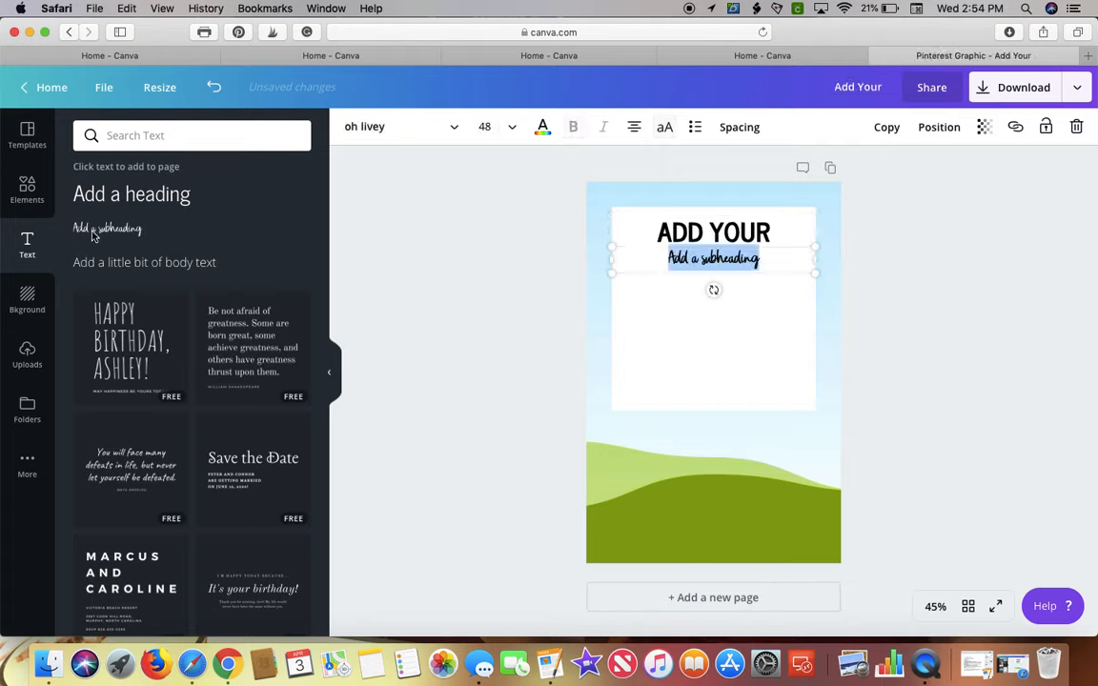
{"action": "double_click", "coordinate": [703, 258]}
{"action": "type", "text": "Main"}
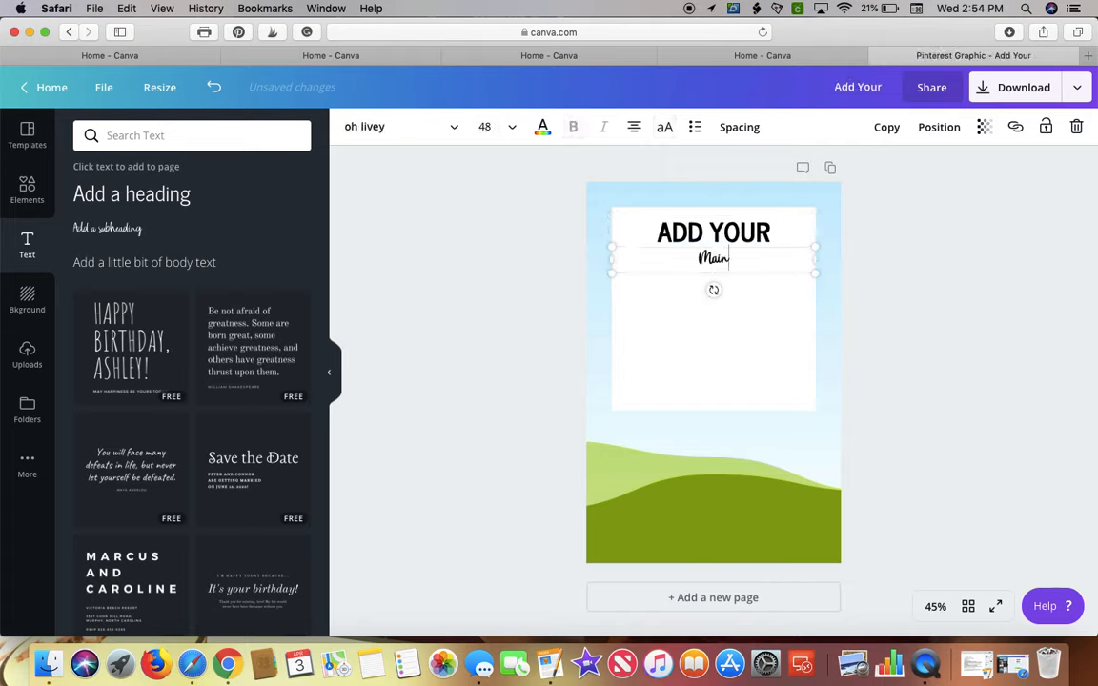
{"action": "type", "text": " h"}
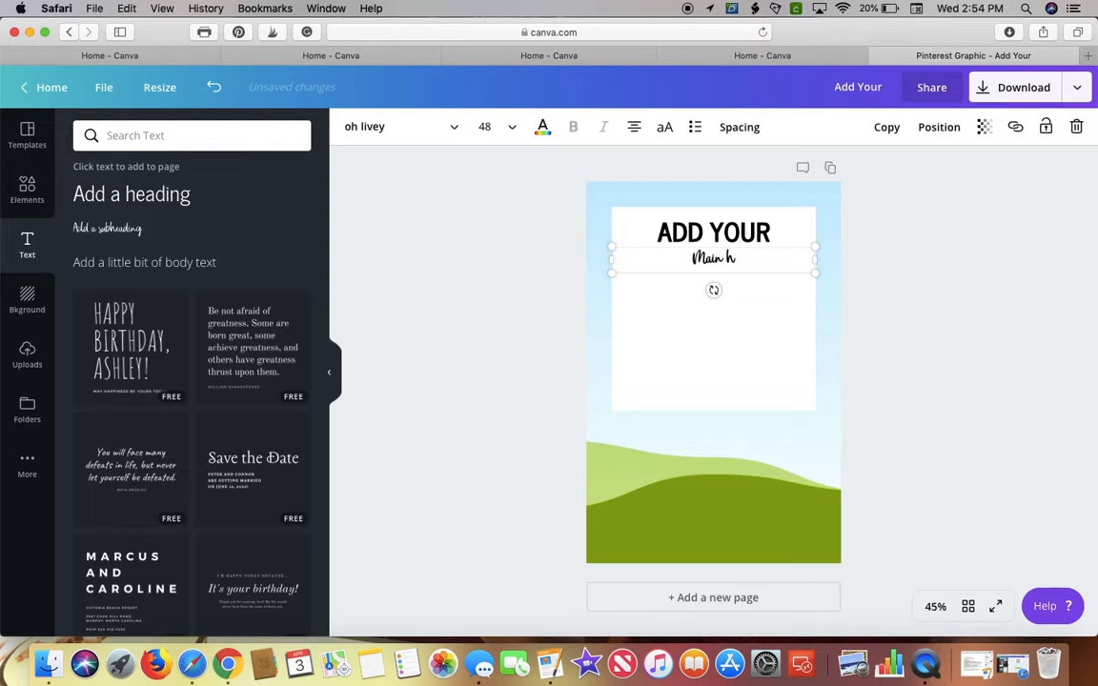
{"action": "key", "text": "BackSpace"}
{"action": "type", "text": "H"}
{"action": "key", "text": "BackSpace"}
{"action": "key", "text": "BackSpace"}
{"action": "key", "text": "BackSpace"}
{"action": "key", "text": "BackSpace"}
{"action": "key", "text": "BackSpace"}
{"action": "type", "text": "Your mai"}
{"action": "key", "text": "BackSpace"}
{"action": "key", "text": "BackSpace"}
{"action": "key", "text": "BackSpace"}
{"action": "type", "text": "Main"}
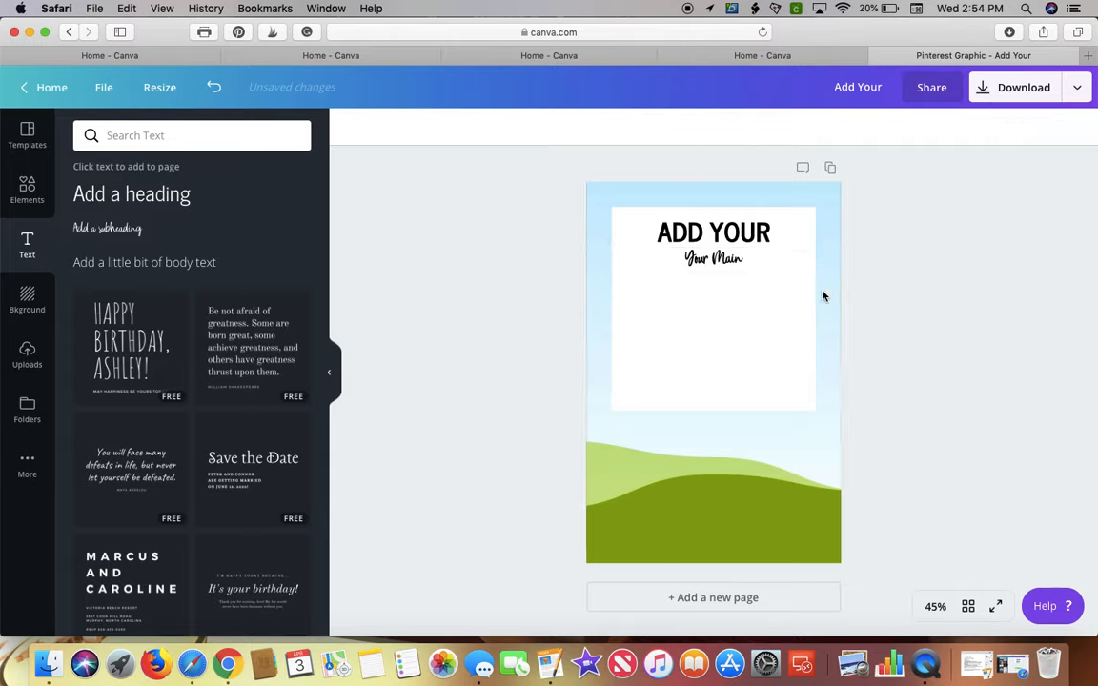
- Remove the word "YOUR" from the bold heading so that it contains only "ADD"
{"action": "left_click", "coordinate": [758, 238]}
{"action": "double_click", "coordinate": [760, 237]}
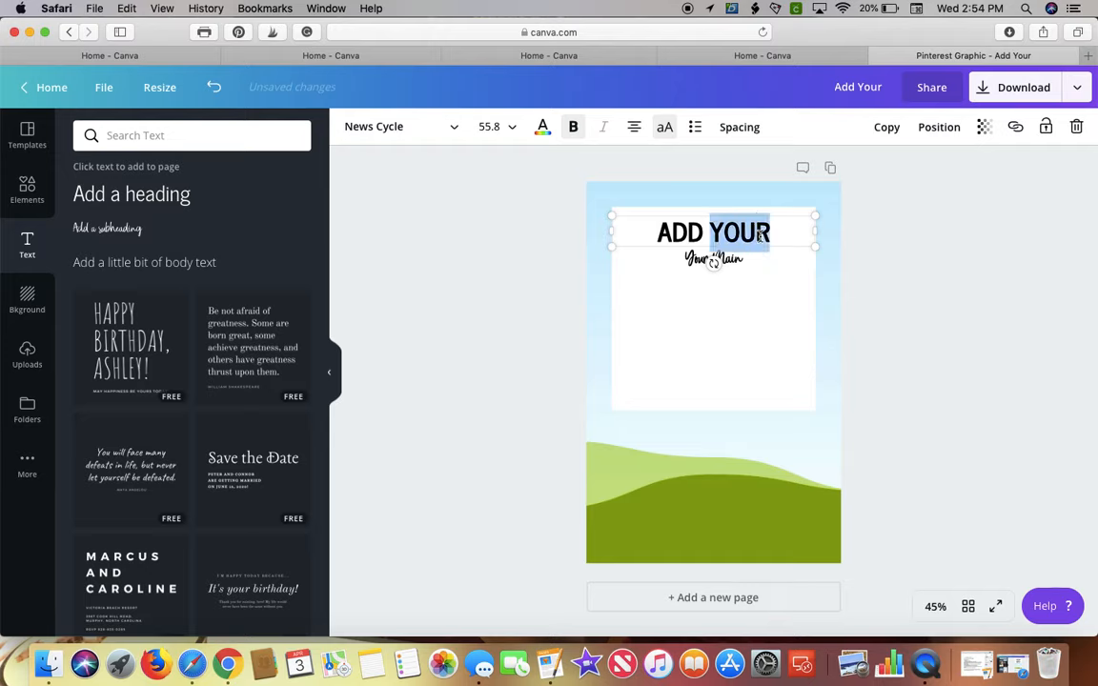
{"action": "key", "text": "BackSpace"}
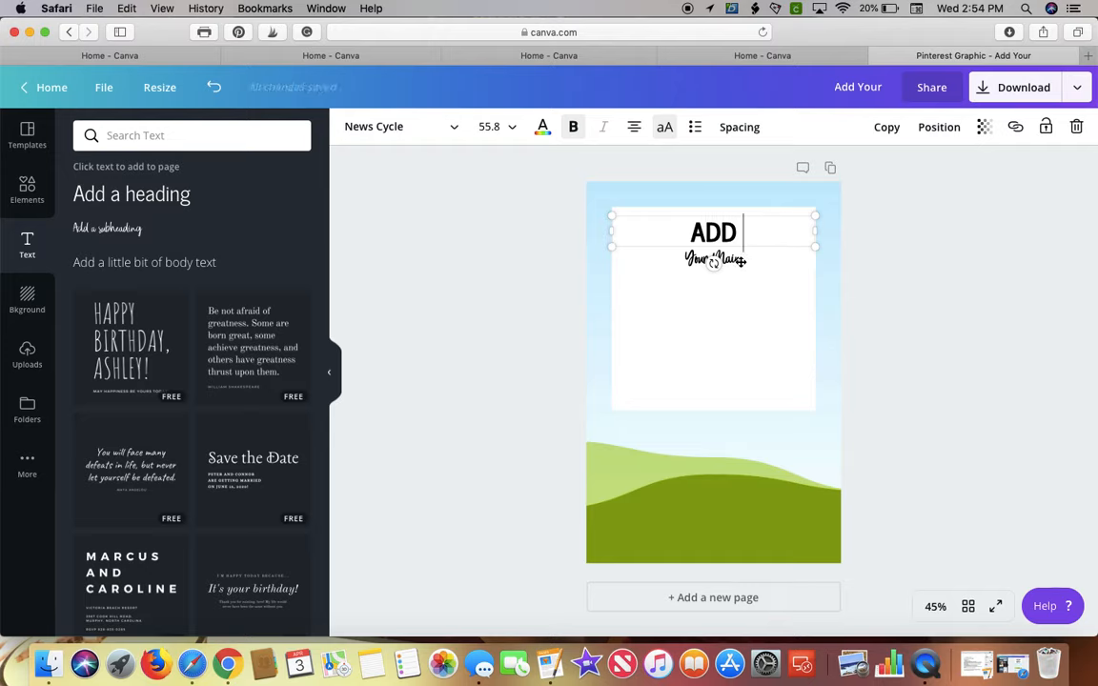
{"action": "left_click", "coordinate": [889, 334]}
- Scale the "Your Main" subheading to font size 99.9 and fit its box to the white square's width
{"action": "left_click", "coordinate": [727, 270]}
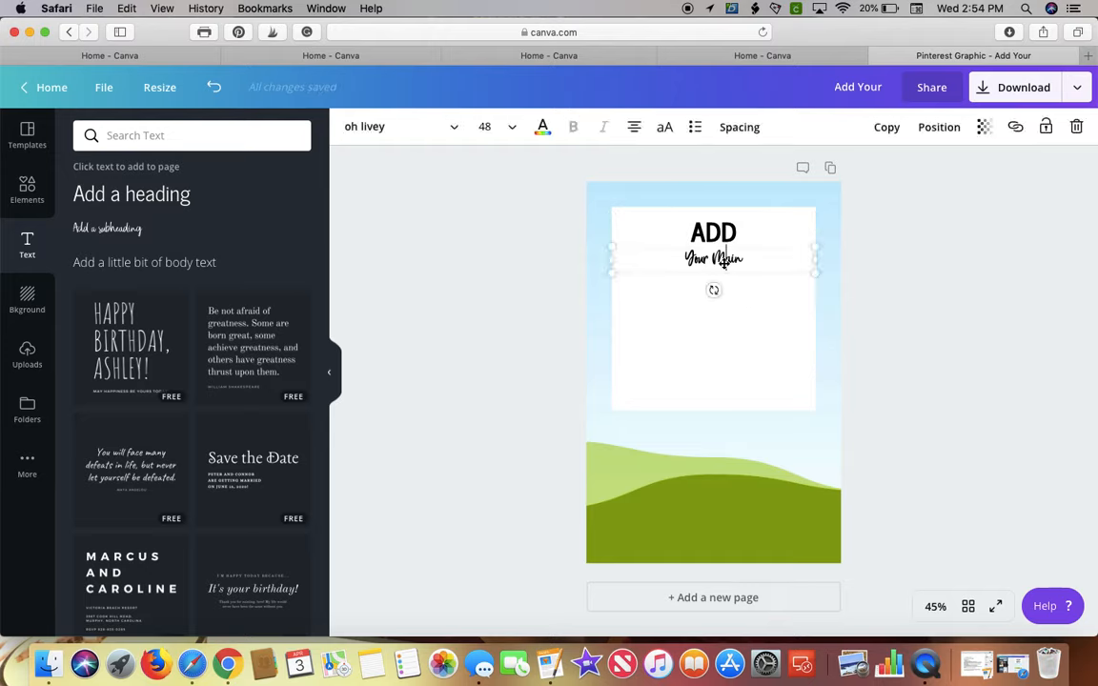
{"action": "left_click_drag", "start_coordinate": [816, 273], "coordinate": [1020, 424]}
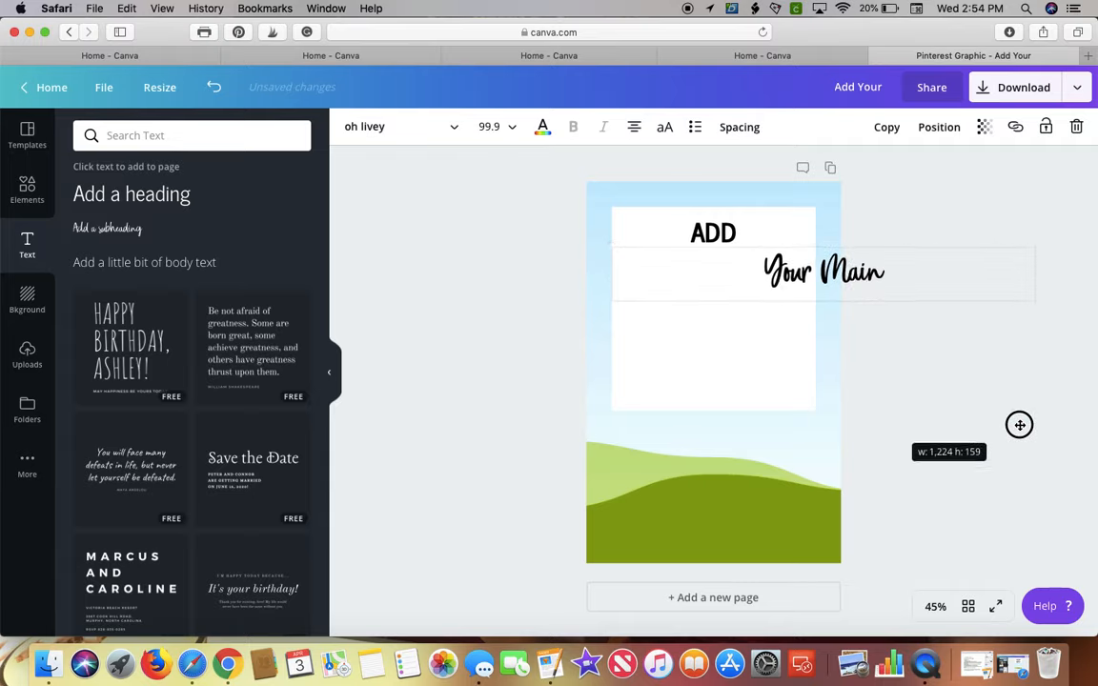
{"action": "left_click_drag", "start_coordinate": [1036, 273], "coordinate": [816, 264]}
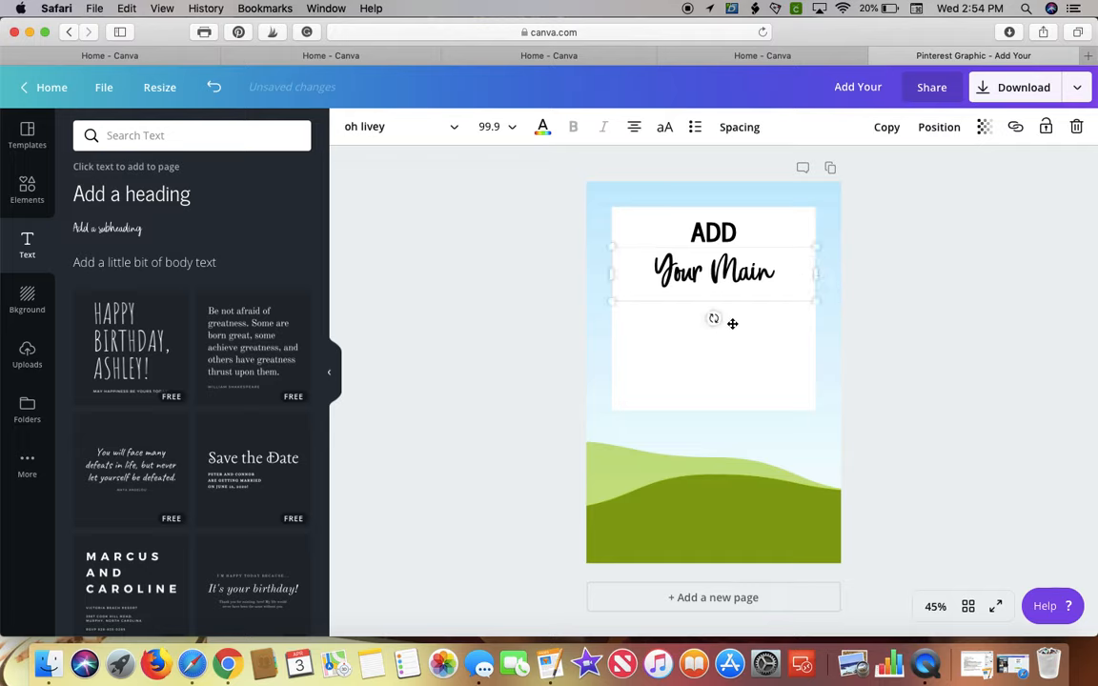
- Add another heading below "Your Main" with the text "Heading Here" in uppercase
{"action": "left_click", "coordinate": [112, 196]}
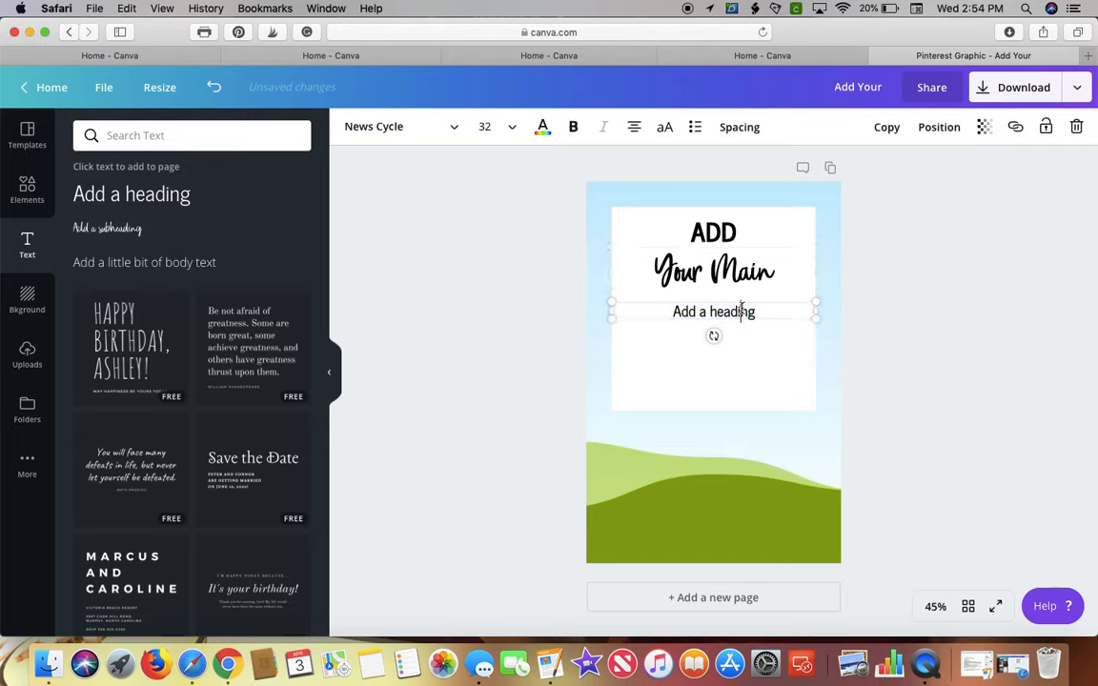
{"action": "type", "text": "Heading h"}
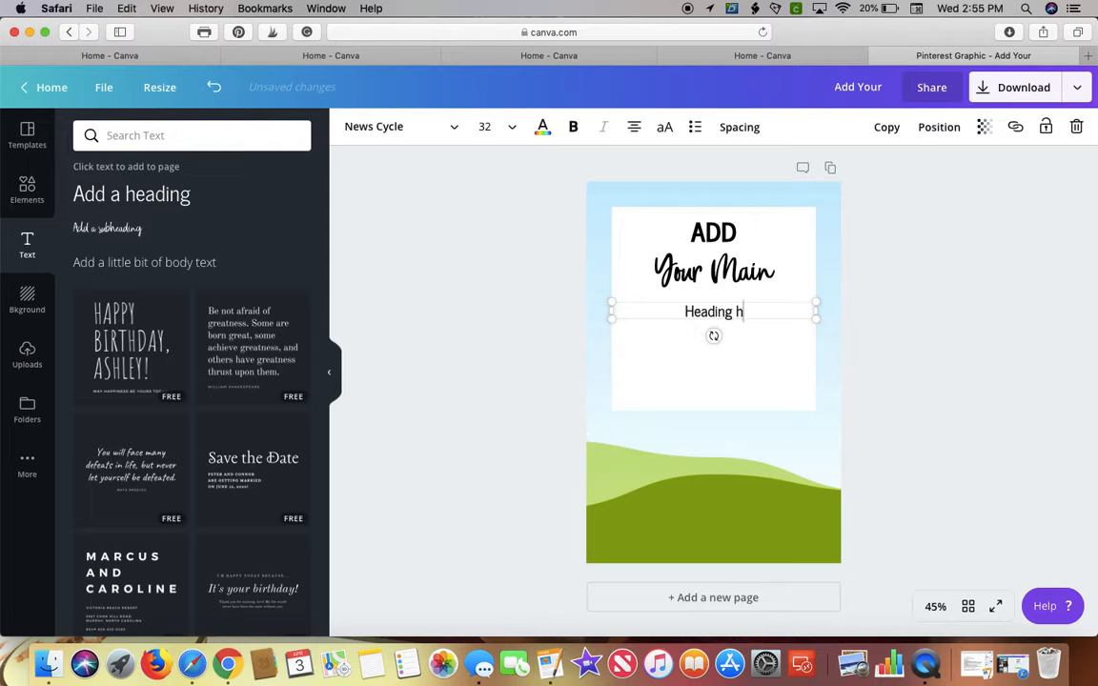
{"action": "key", "text": "BackSpace"}
{"action": "type", "text": "Here"}
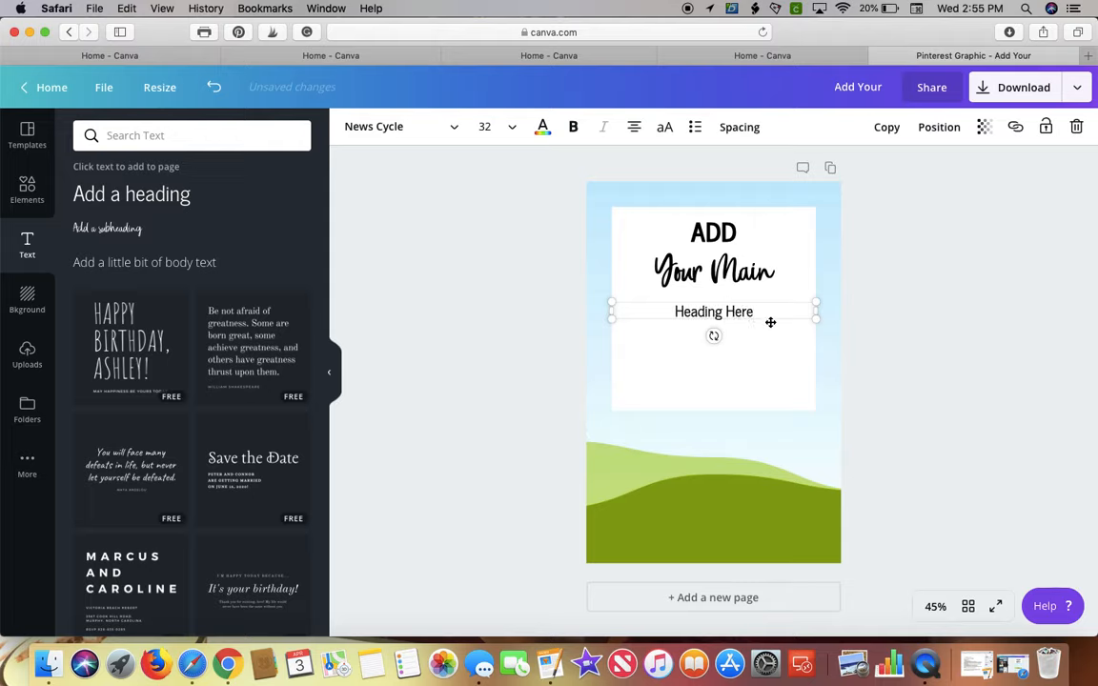
{"action": "left_click", "coordinate": [667, 129]}
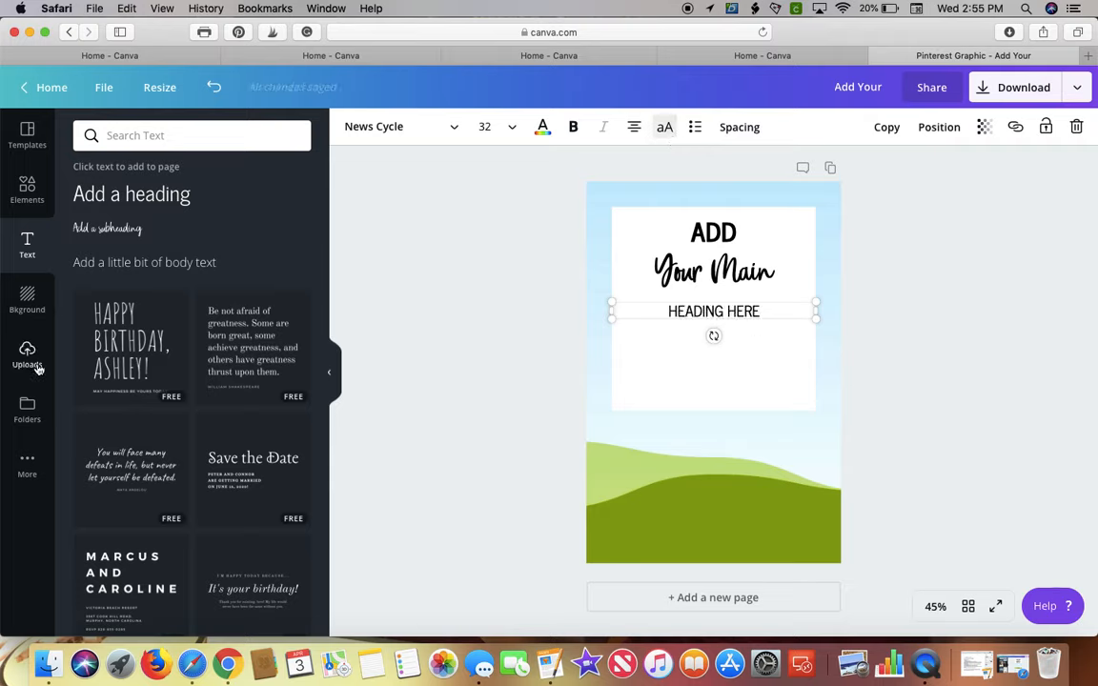
- Add a square shape and reduce it to a thin horizontal bar slightly narrower than the white square
{"action": "left_click", "coordinate": [27, 187]}
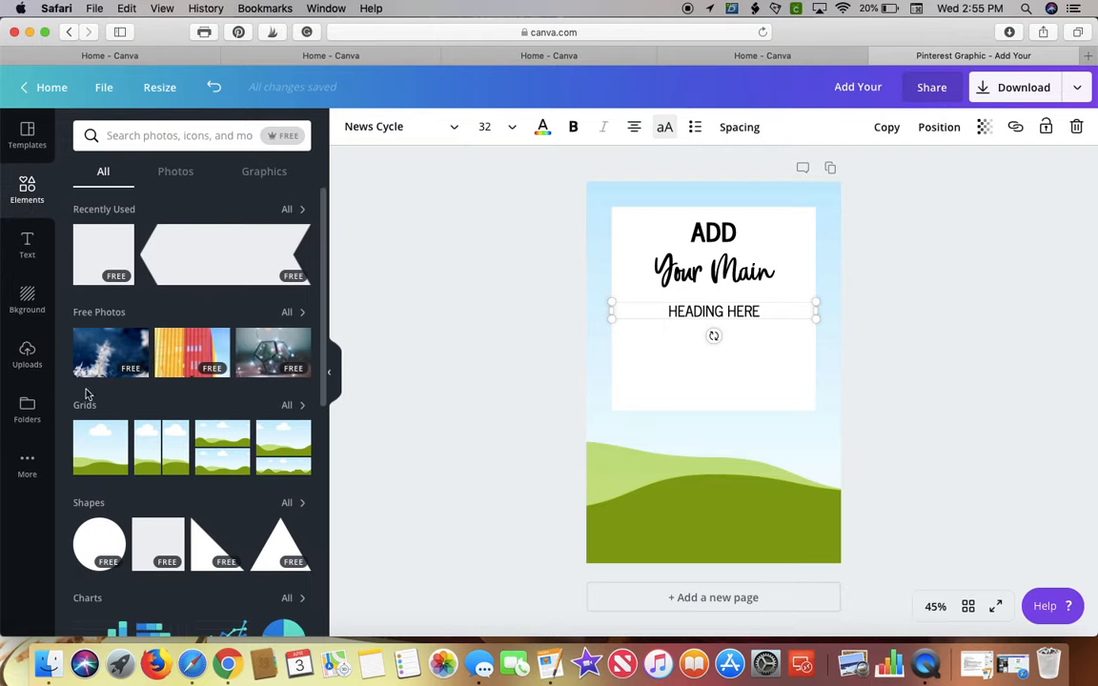
{"action": "left_click", "coordinate": [89, 265]}
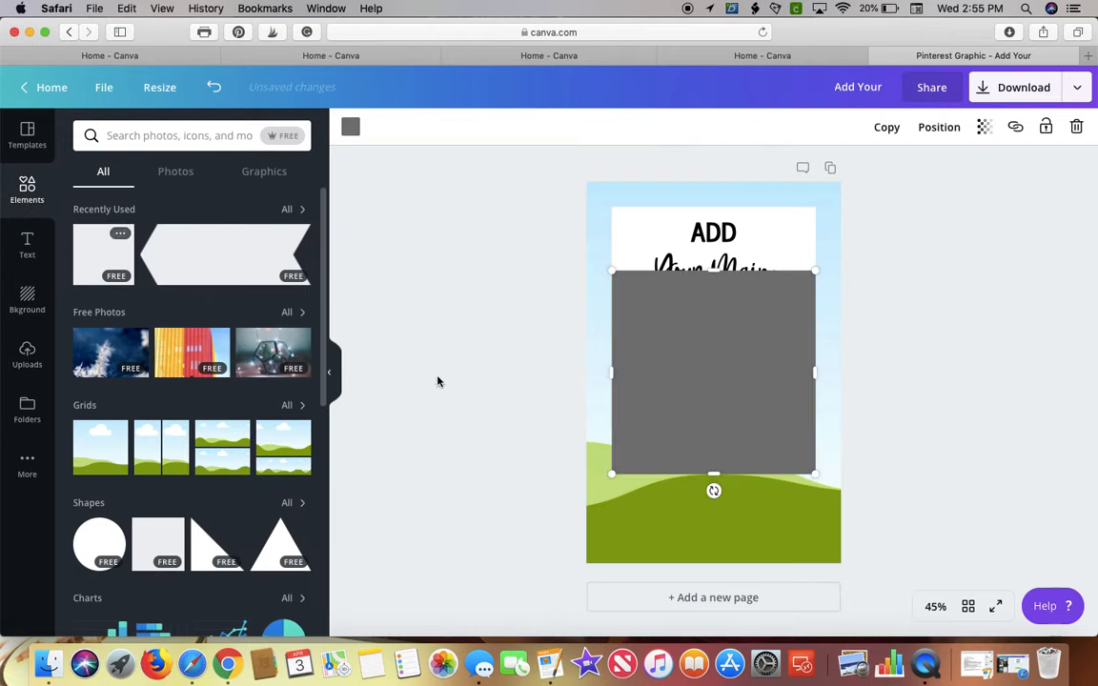
{"action": "left_click_drag", "start_coordinate": [711, 267], "coordinate": [703, 454]}
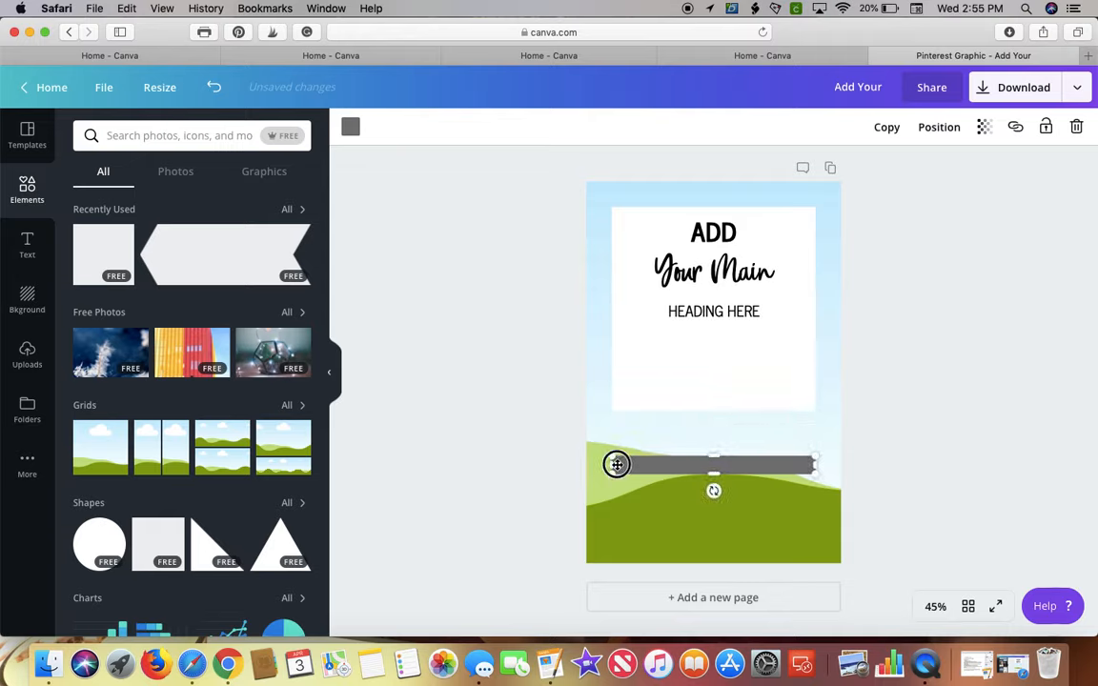
{"action": "left_click_drag", "start_coordinate": [614, 465], "coordinate": [649, 464]}
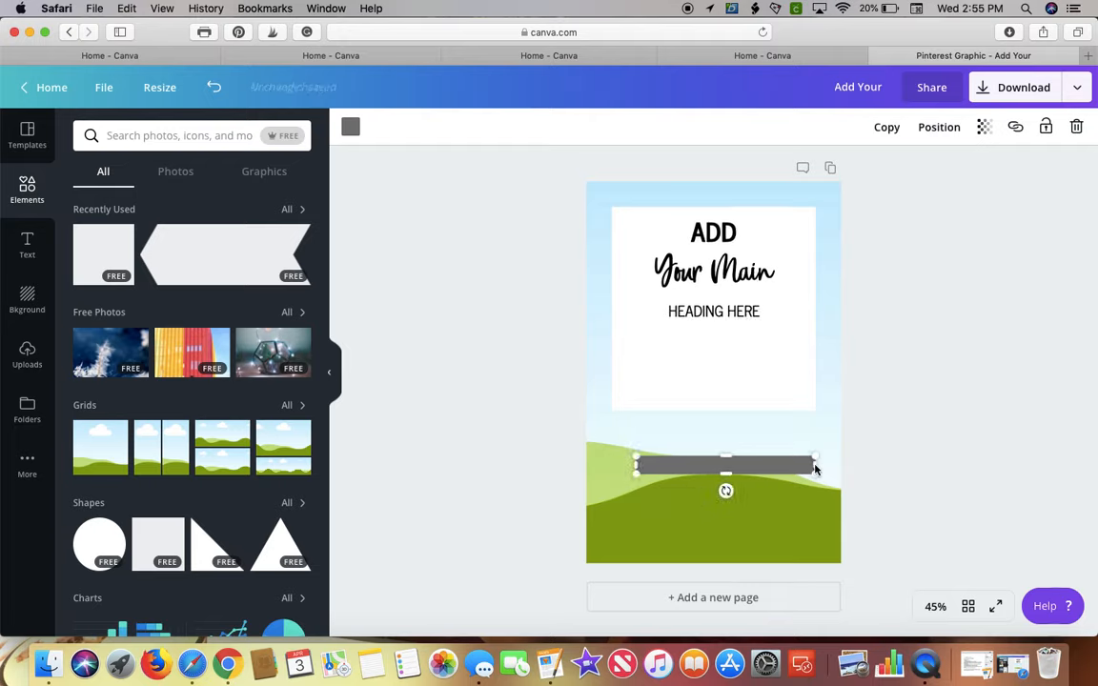
{"action": "left_click_drag", "start_coordinate": [817, 467], "coordinate": [805, 467]}
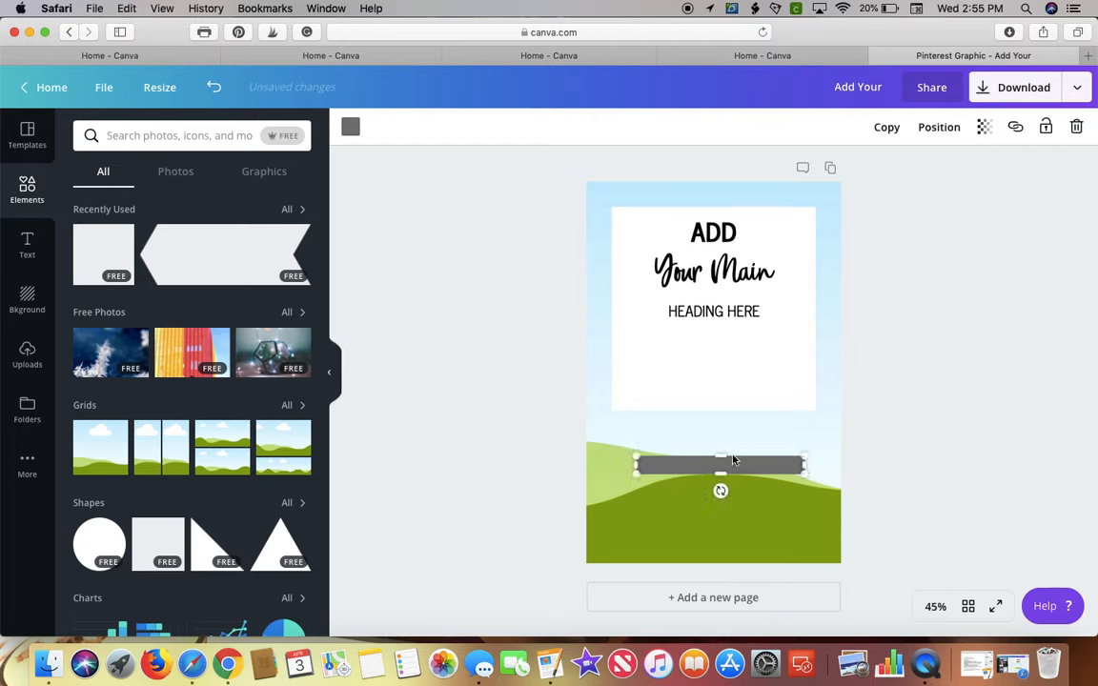
- Centre the bar over the white square's lower edge and fill it with the light pink brand color
{"action": "left_click_drag", "start_coordinate": [740, 459], "coordinate": [736, 405]}
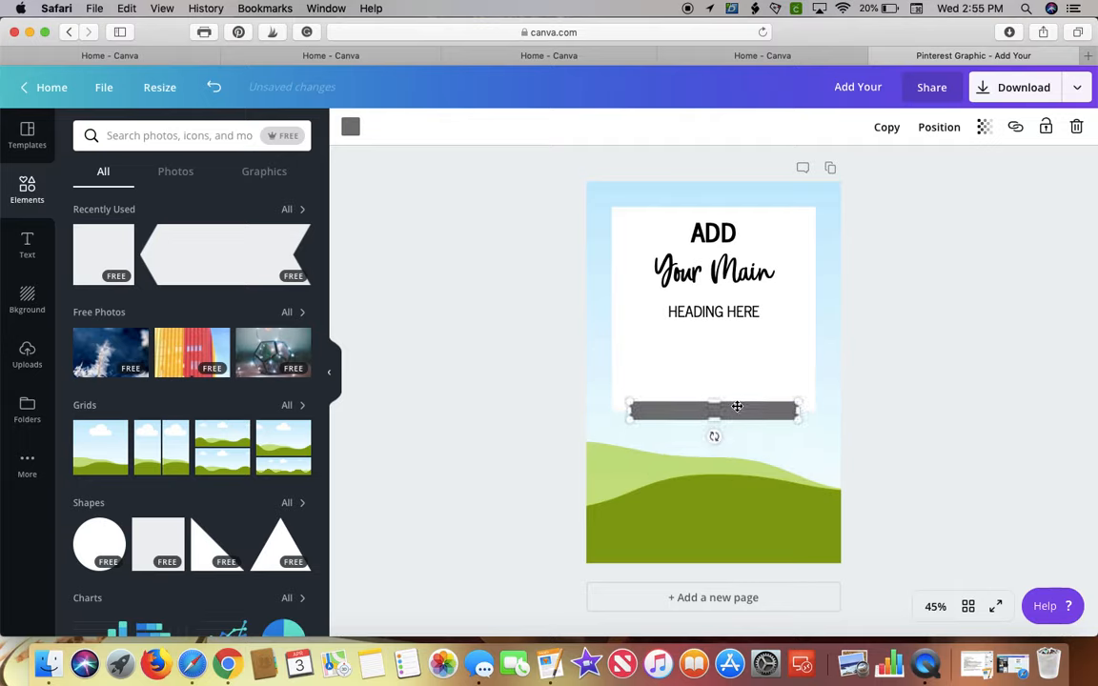
{"action": "left_click", "coordinate": [351, 127]}
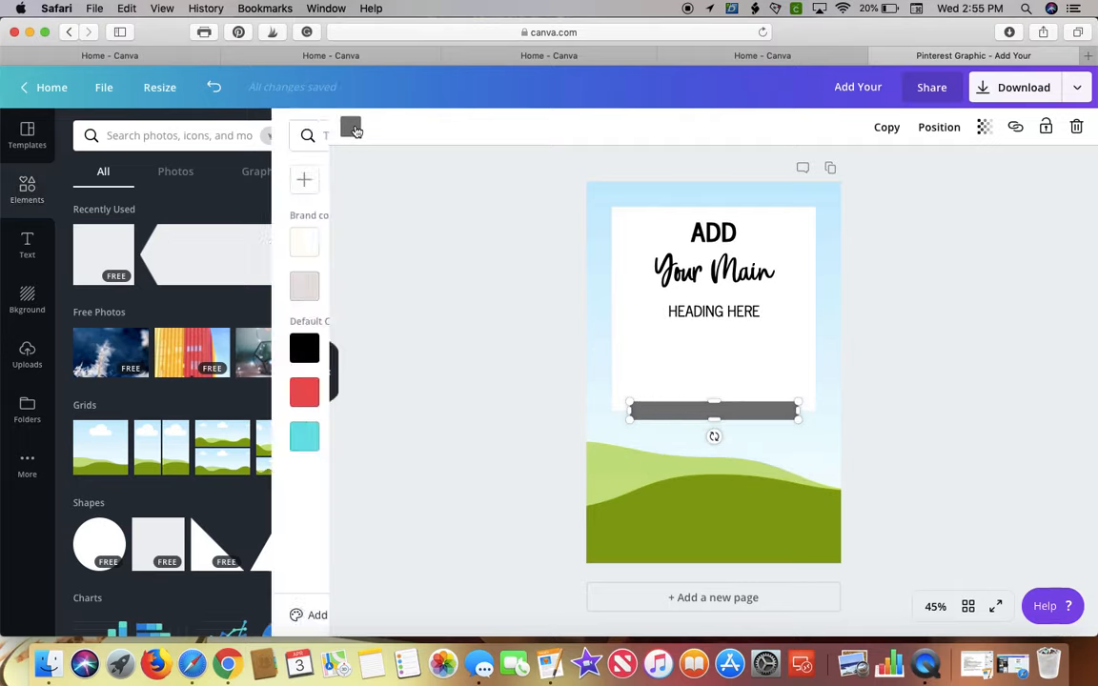
{"action": "left_click", "coordinate": [249, 243]}
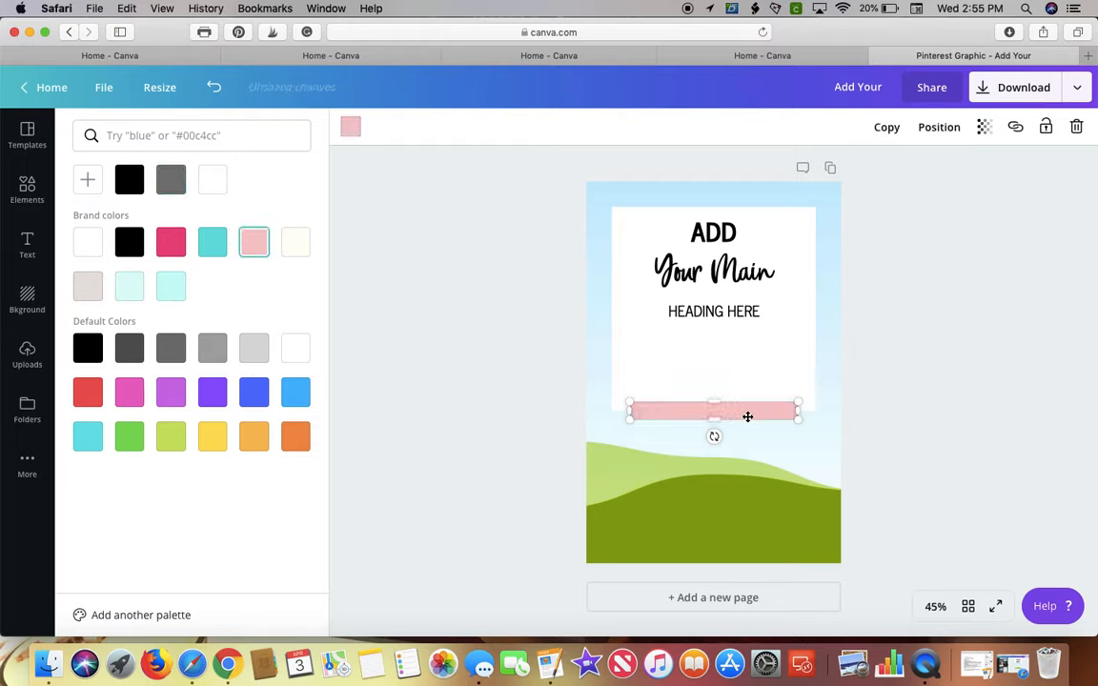
{"action": "left_click", "coordinate": [731, 311]}
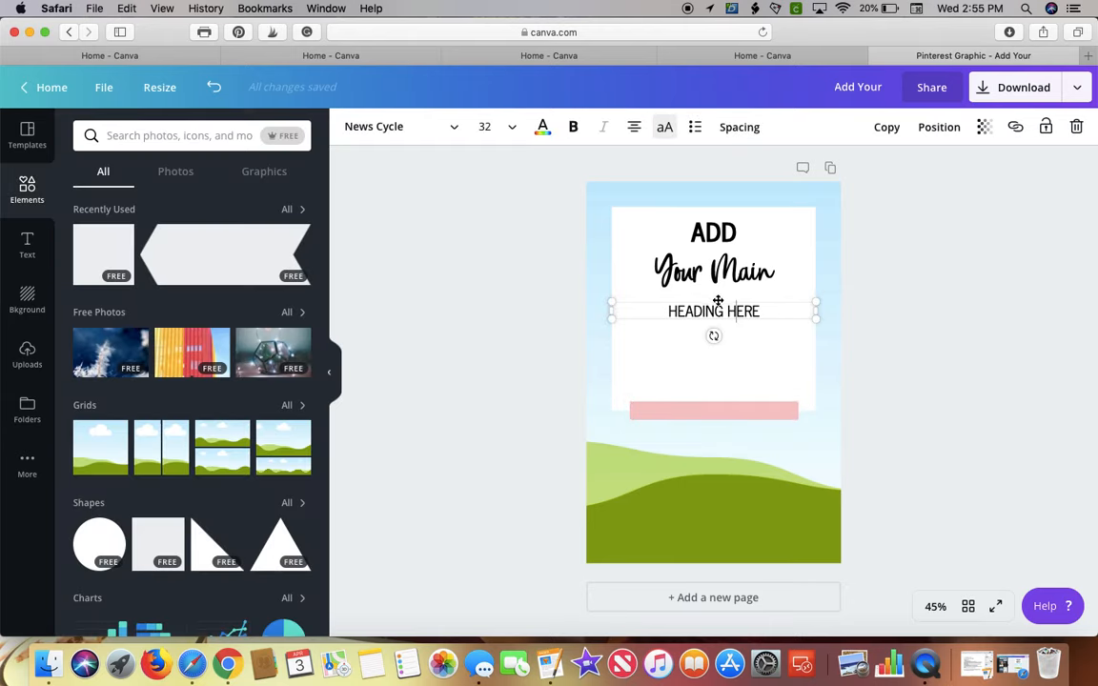
{"action": "left_click", "coordinate": [21, 246]}
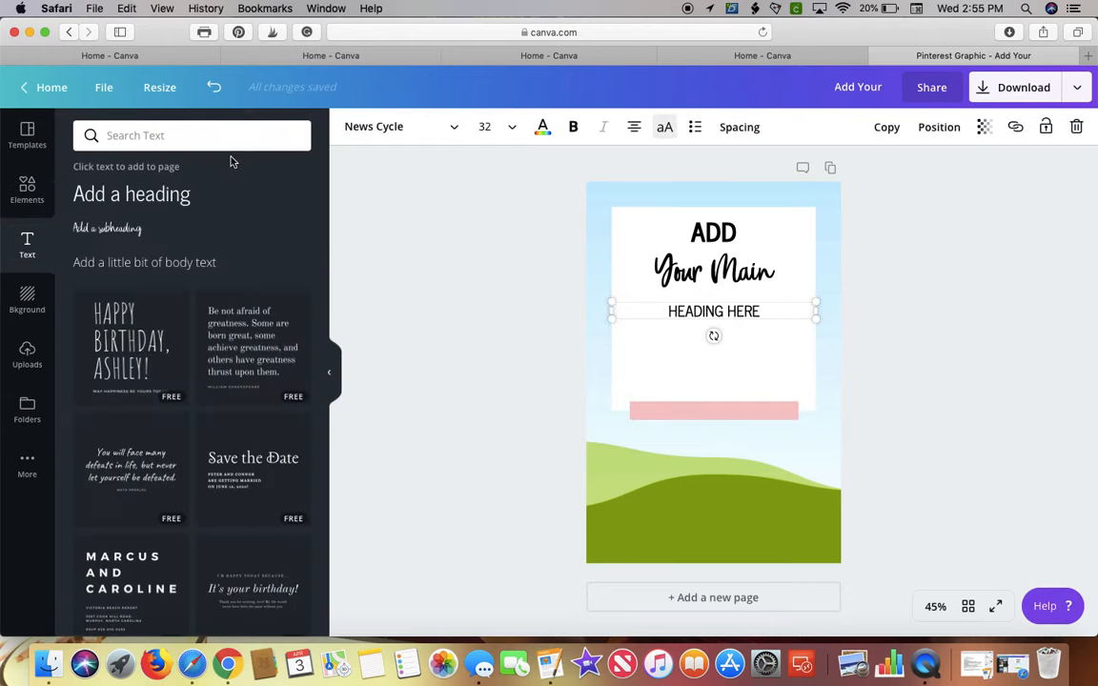
{"action": "left_click", "coordinate": [134, 196]}
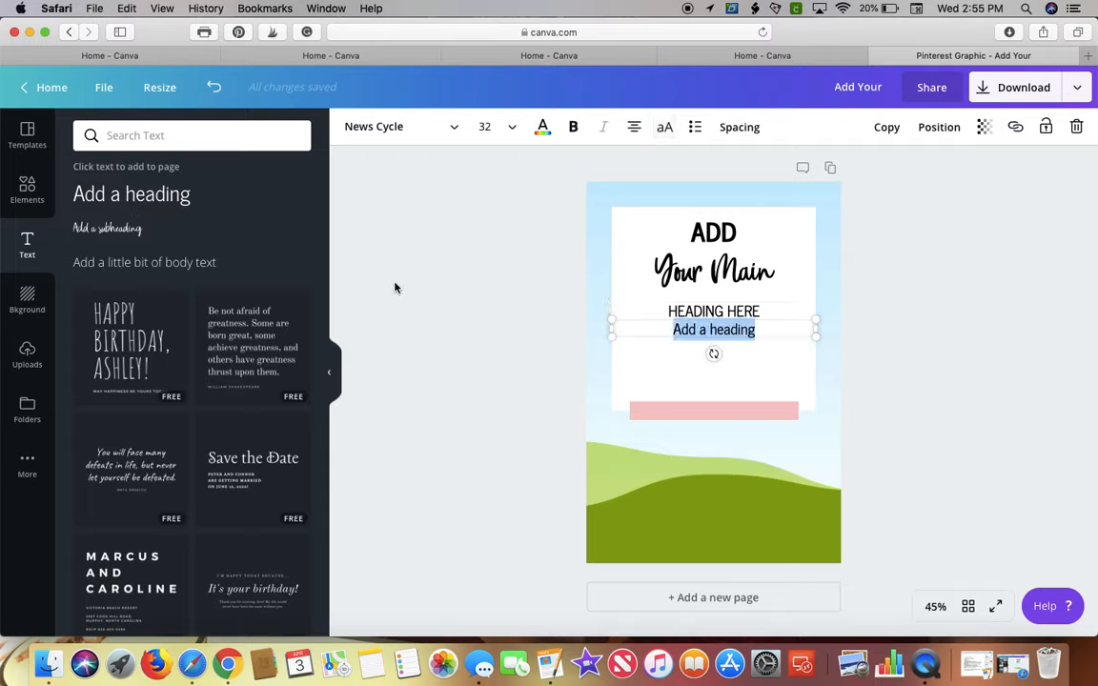
{"action": "left_click", "coordinate": [210, 86]}
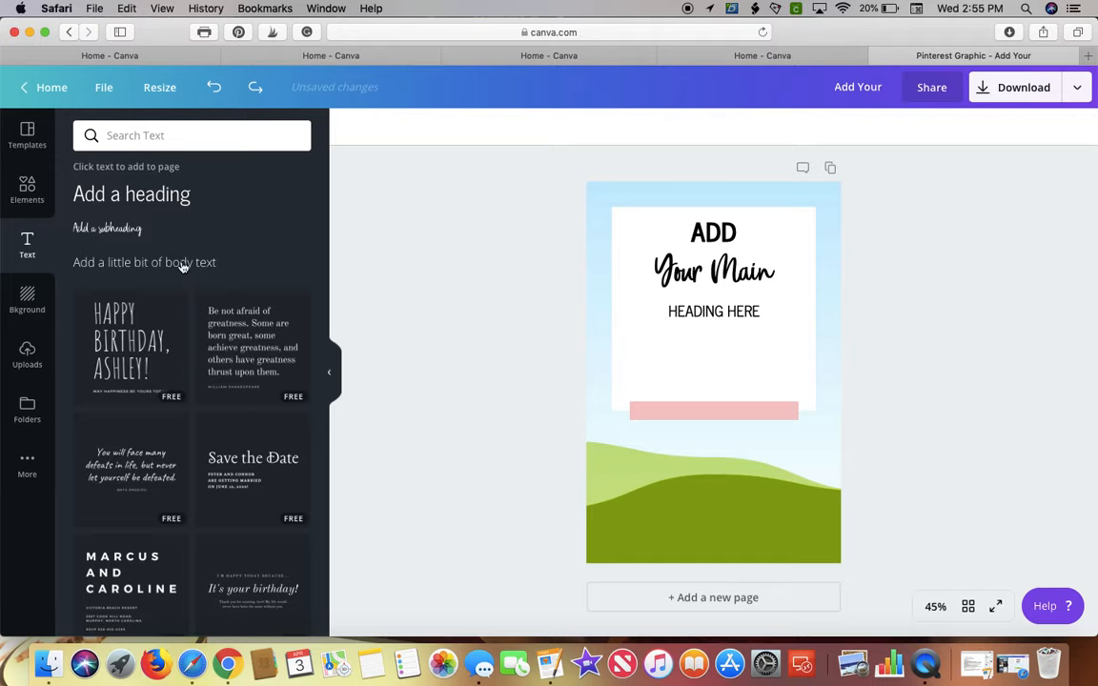
- Add body text at font size 21, widen its box to fit one line and place it over the pink bar
{"action": "left_click", "coordinate": [183, 267]}
{"action": "left_click", "coordinate": [486, 127]}
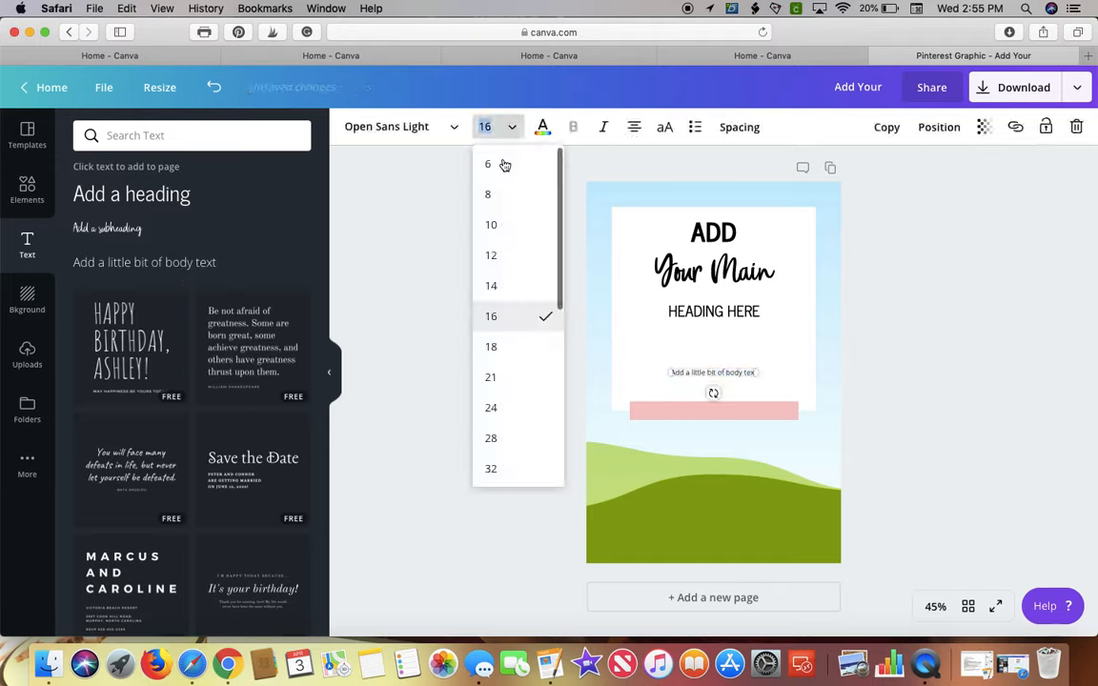
{"action": "left_click", "coordinate": [491, 376]}
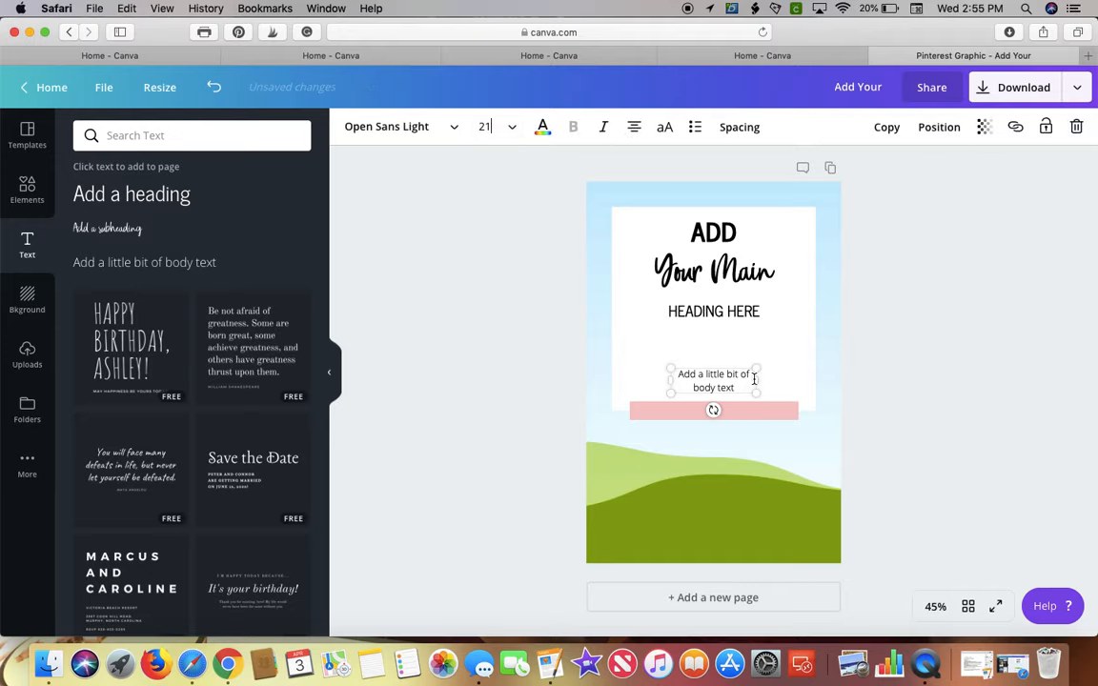
{"action": "left_click_drag", "start_coordinate": [756, 381], "coordinate": [725, 405]}
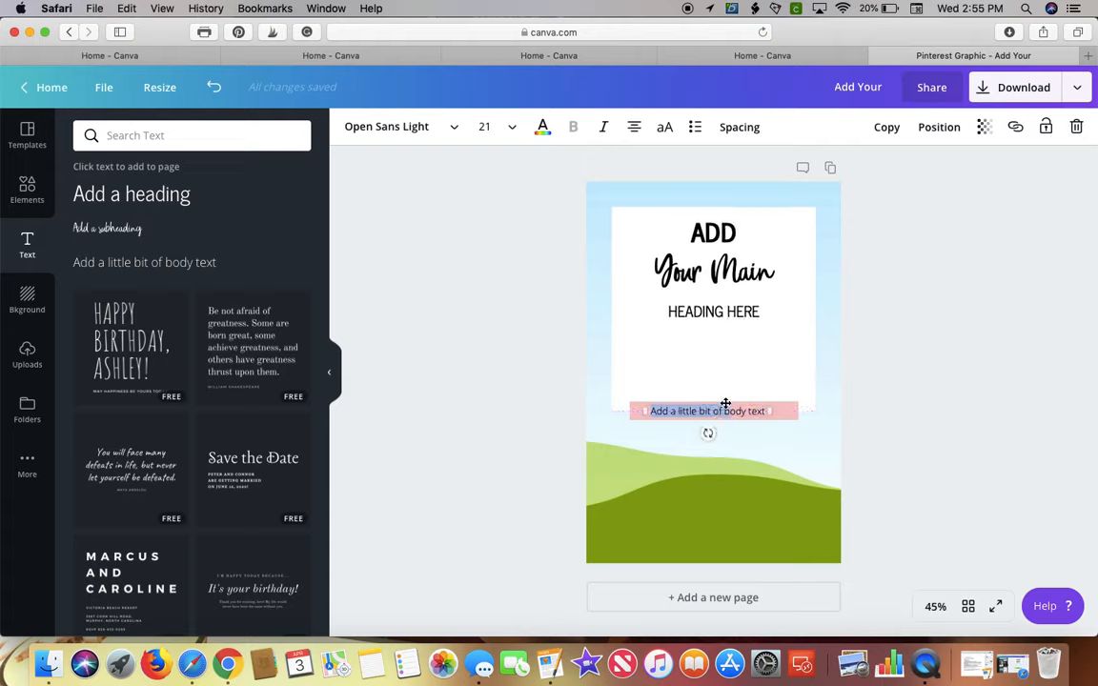
{"action": "type", "text": "w"}
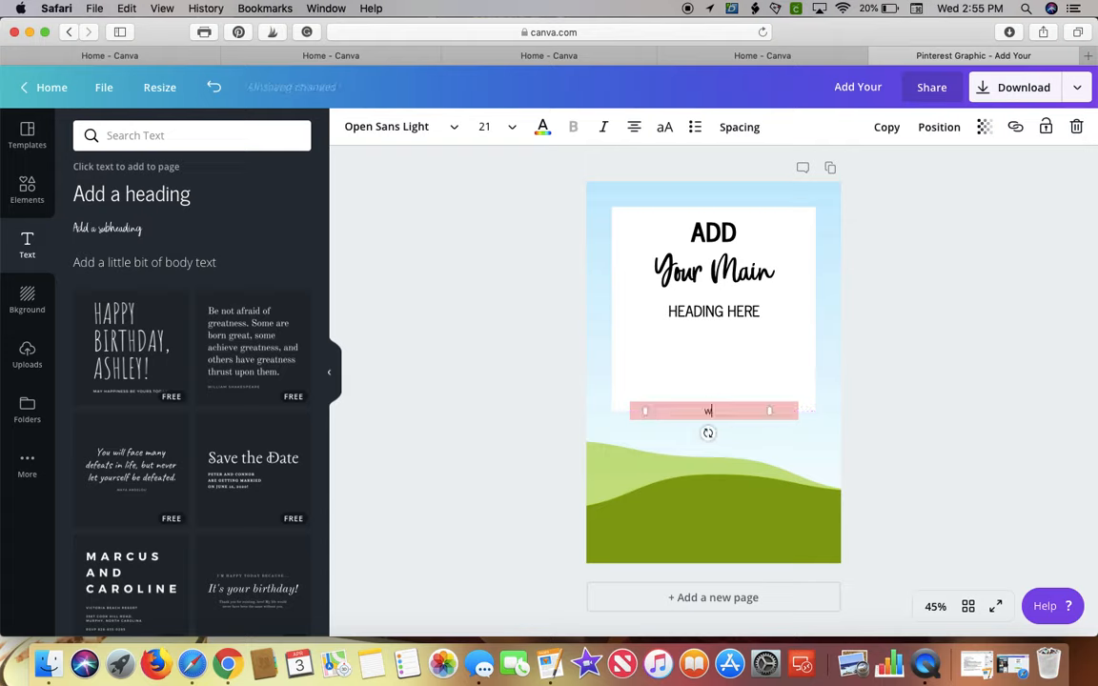
{"action": "left_click", "coordinate": [667, 129]}
{"action": "type", "text": "w"}
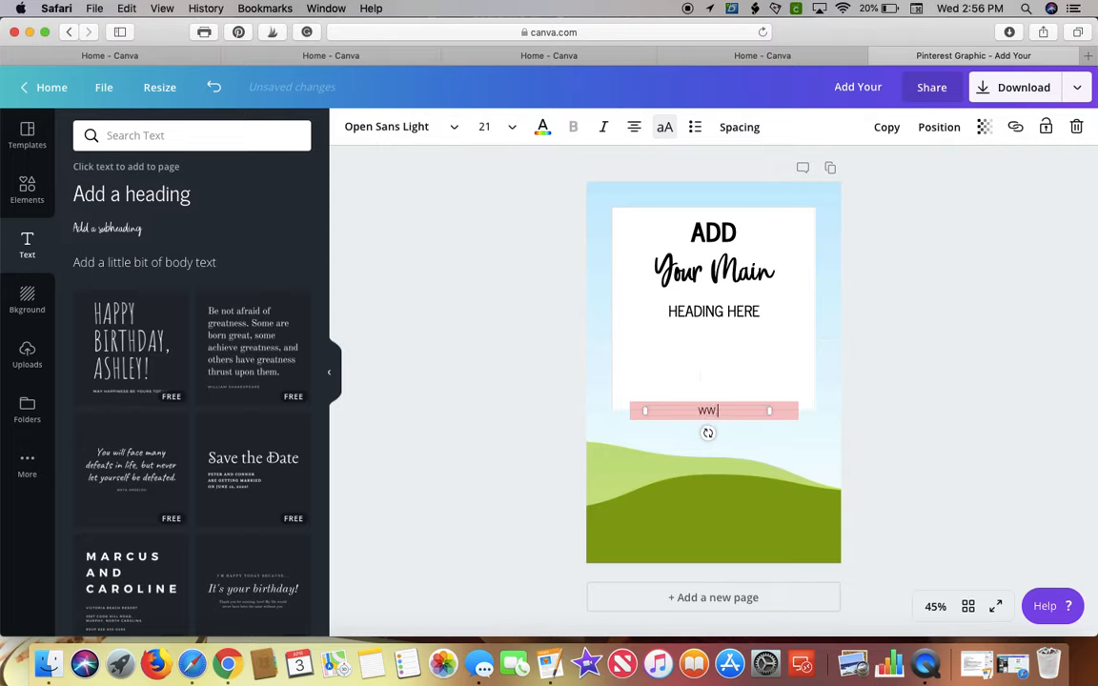
{"action": "type", "text": "w.yourwebsite.com"}
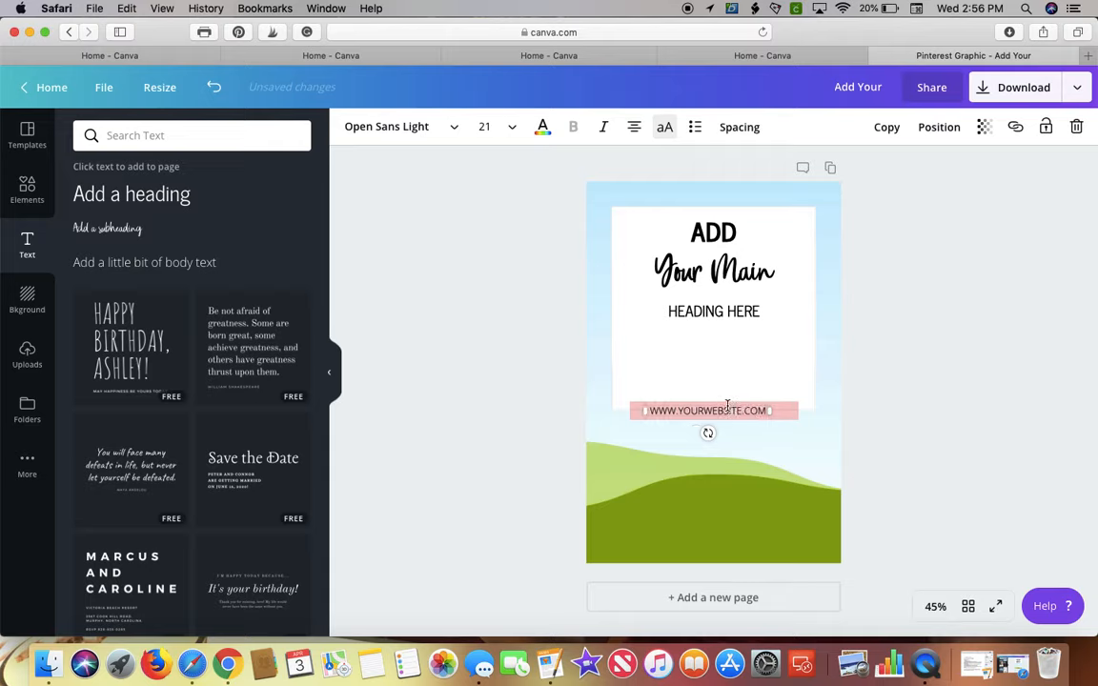
{"action": "left_click_drag", "start_coordinate": [717, 406], "coordinate": [727, 406]}
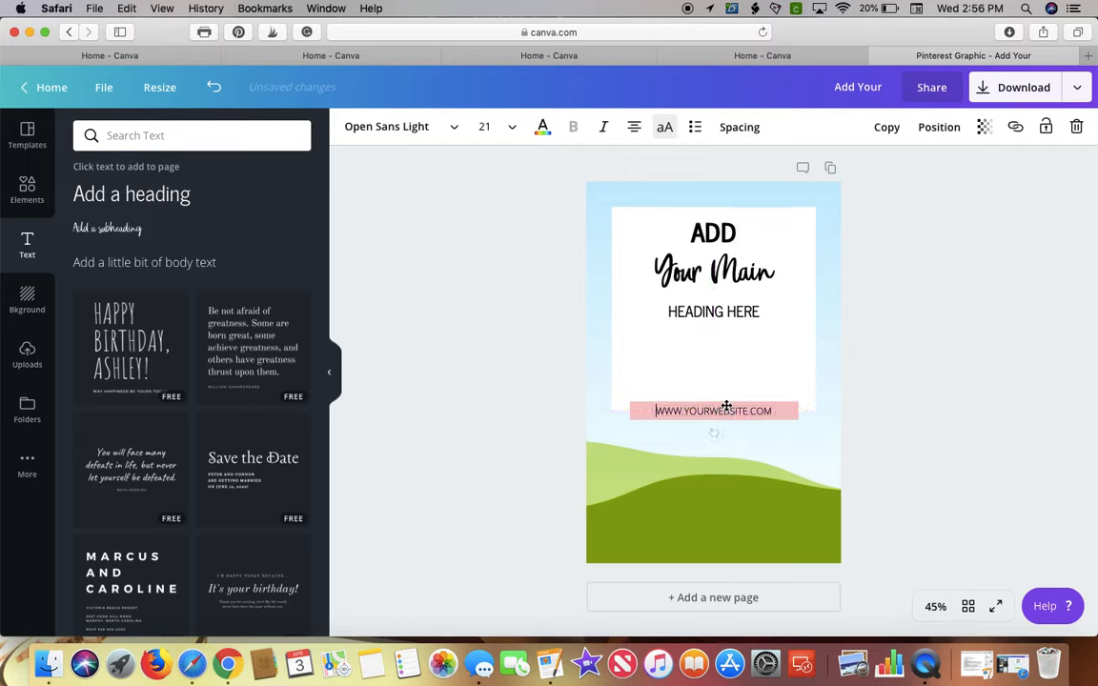
{"action": "left_click", "coordinate": [1066, 345]}
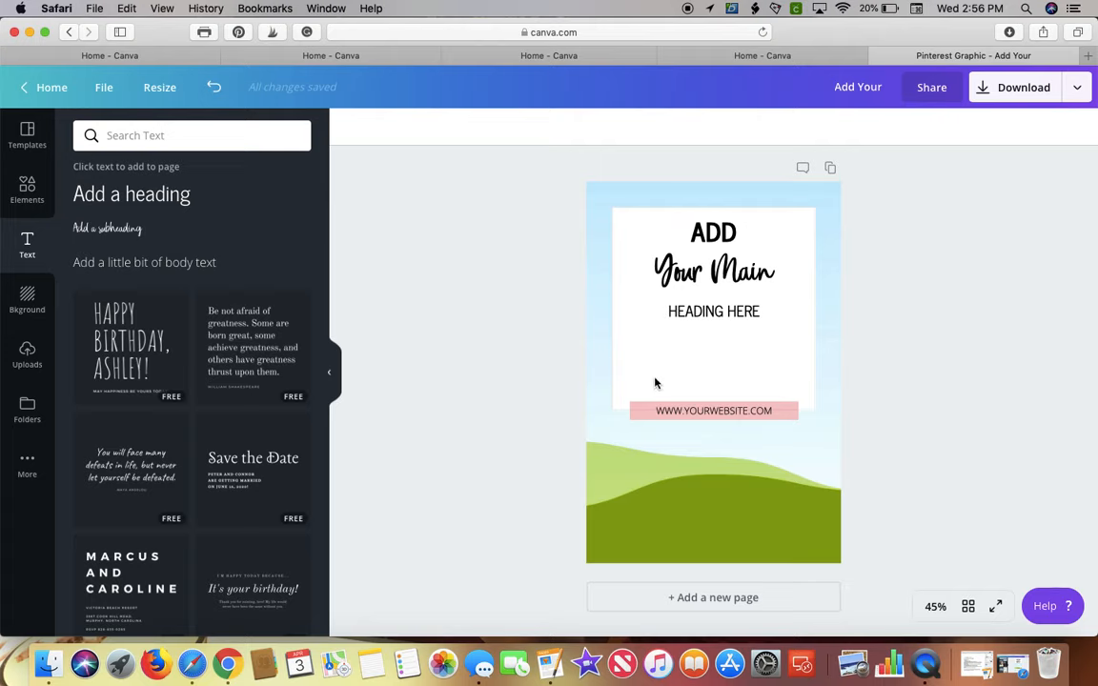
- Scale the "HEADING HERE" text to font size 57.9 and move it down to just above the pink bar
{"action": "left_click", "coordinate": [714, 317]}
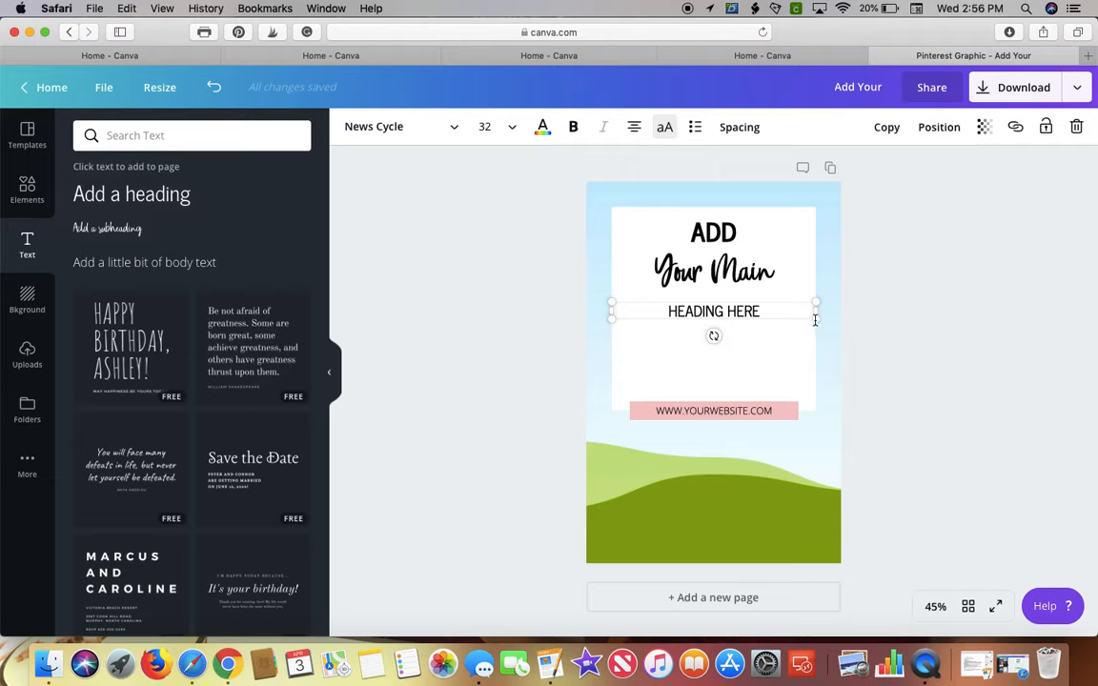
{"action": "mouse_move", "coordinate": [815, 318]}
{"action": "left_mouse_down"}
{"action": "mouse_move", "coordinate": [974, 407]}
{"action": "mouse_move", "coordinate": [980, 332]}
{"action": "mouse_move", "coordinate": [817, 316]}
{"action": "left_mouse_up"}
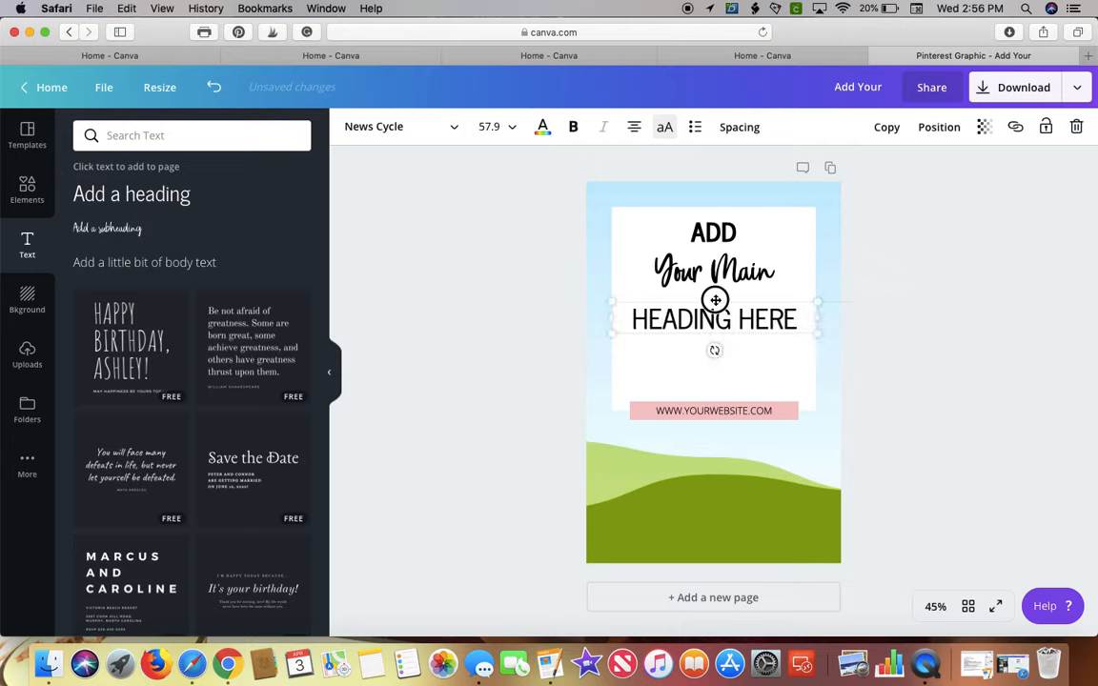
{"action": "left_click_drag", "start_coordinate": [713, 301], "coordinate": [714, 354]}
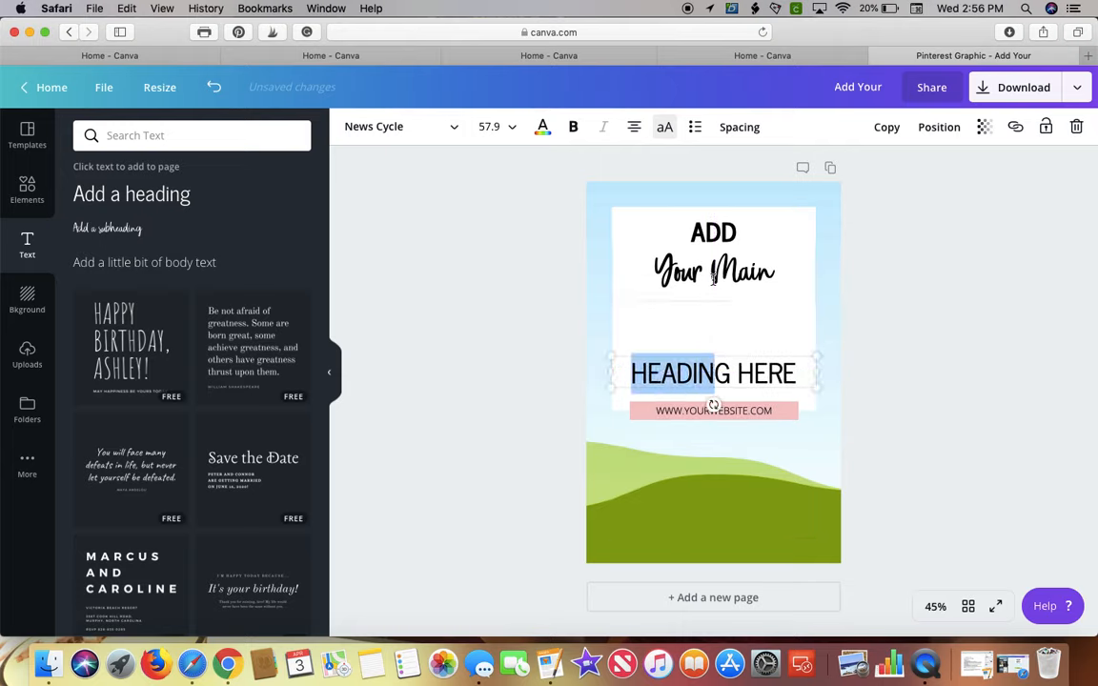
- Scale the "Your Main" text to font size 173 and narrow its box to the white square's width
{"action": "left_click", "coordinate": [715, 272]}
{"action": "left_click_drag", "start_coordinate": [814, 304], "coordinate": [966, 341]}
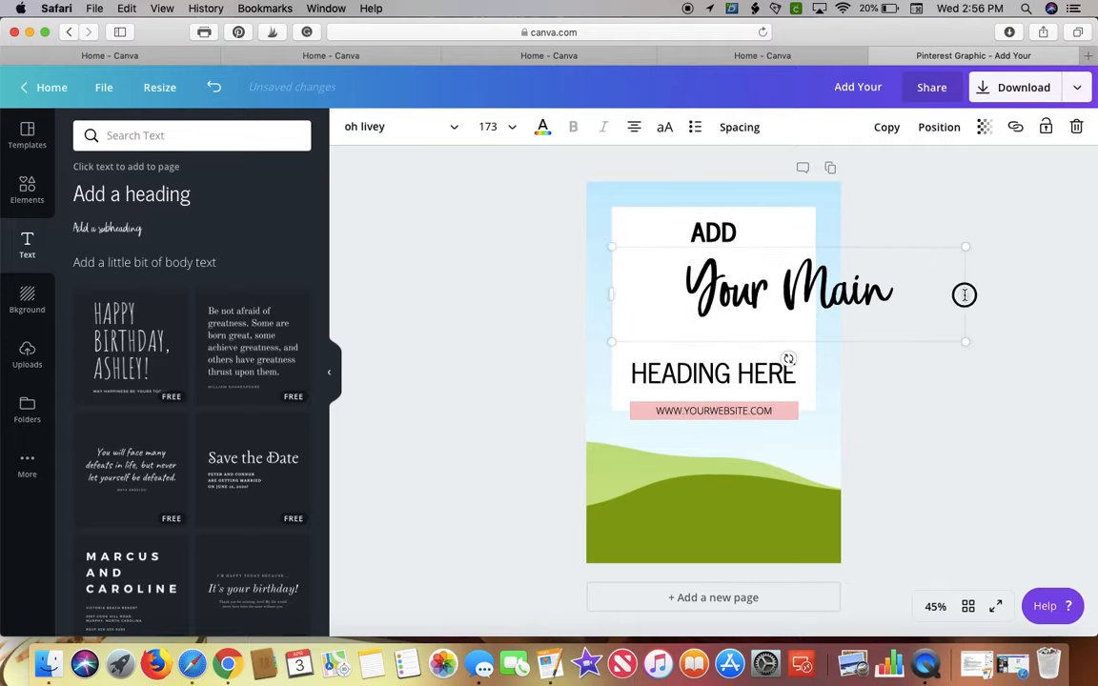
{"action": "left_click_drag", "start_coordinate": [963, 294], "coordinate": [815, 297]}
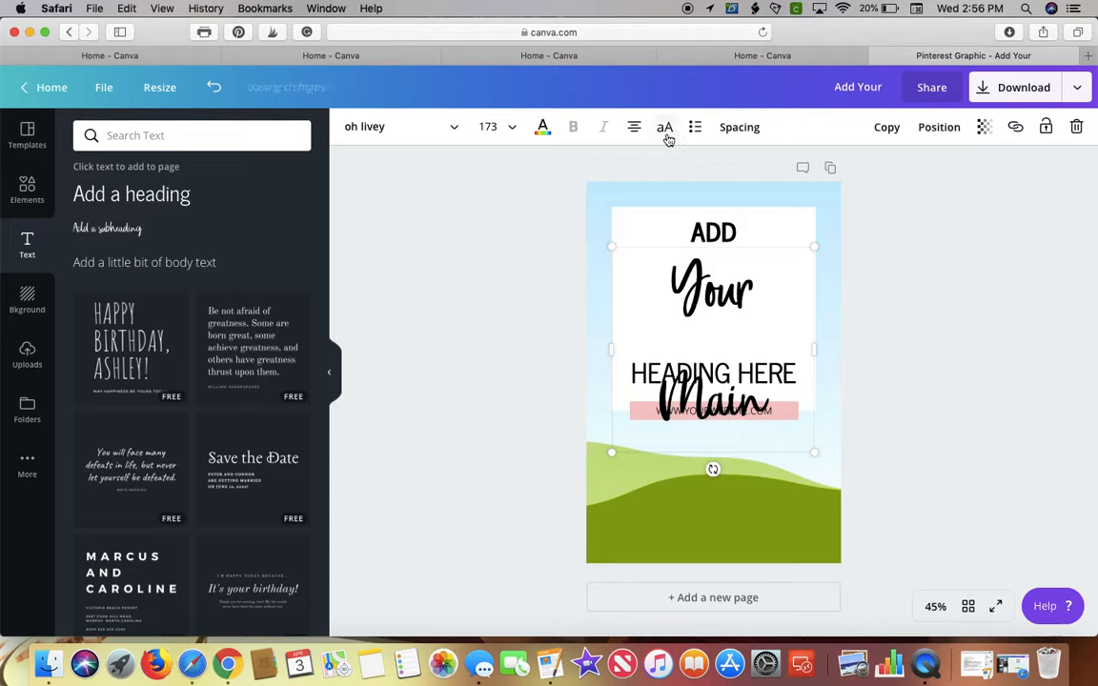
- Set the "Your Main" text's line height to 0.64 and nudge the text slightly up toward "ADD"
{"action": "left_click", "coordinate": [739, 127]}
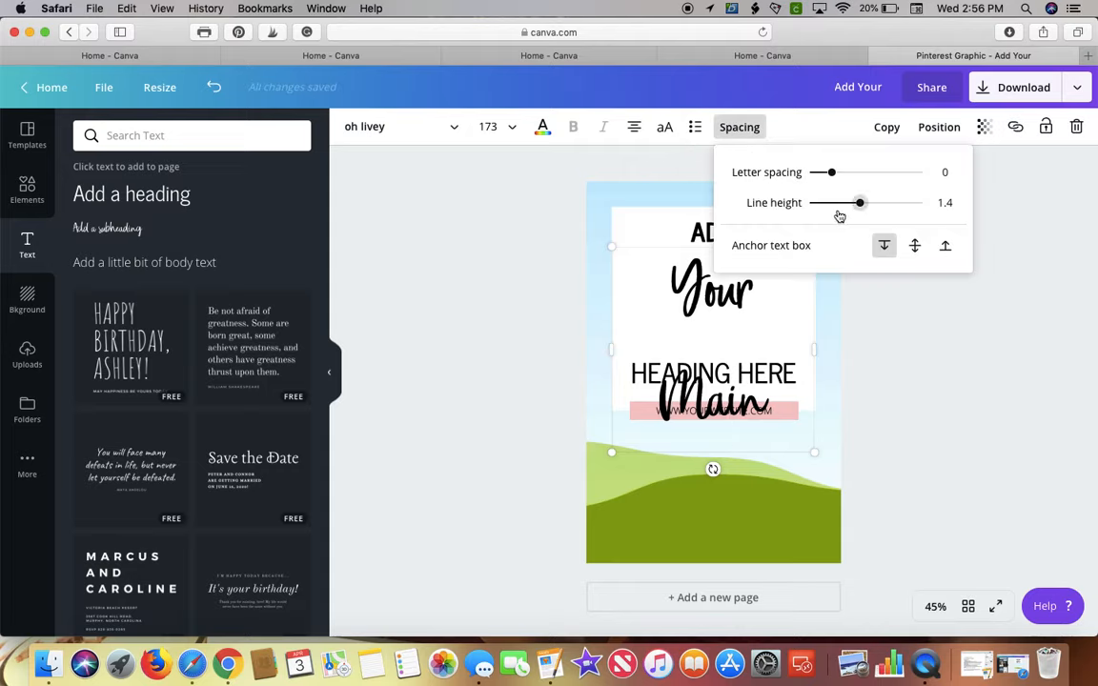
{"action": "left_click_drag", "start_coordinate": [850, 210], "coordinate": [816, 204]}
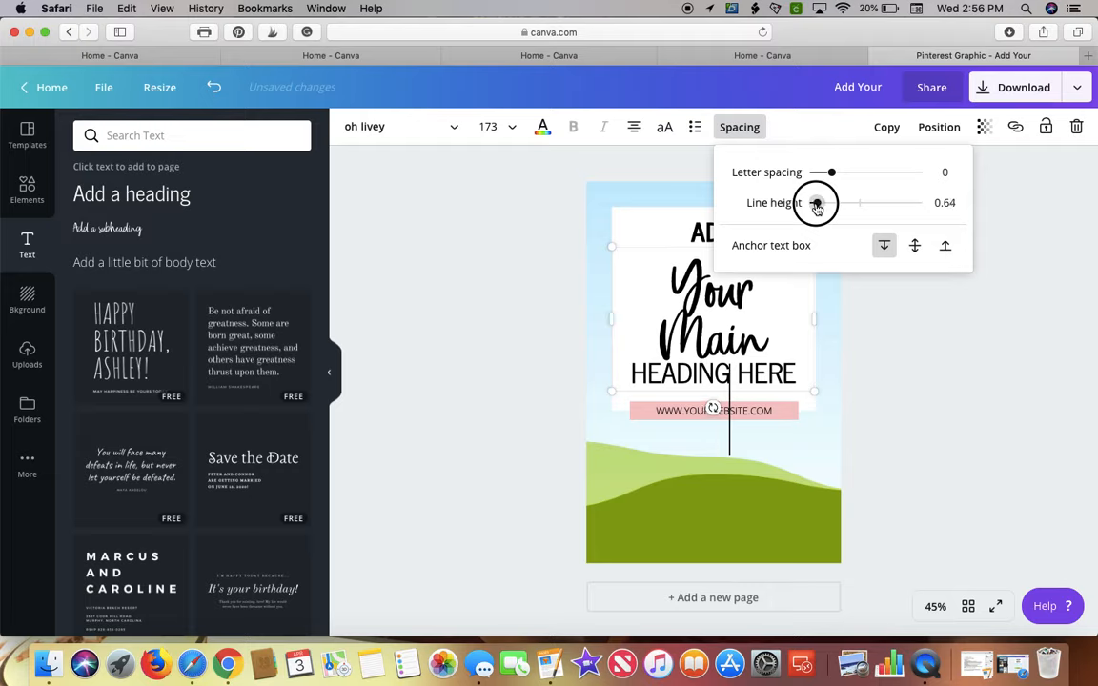
{"action": "left_click", "coordinate": [488, 196]}
{"action": "left_click", "coordinate": [721, 258]}
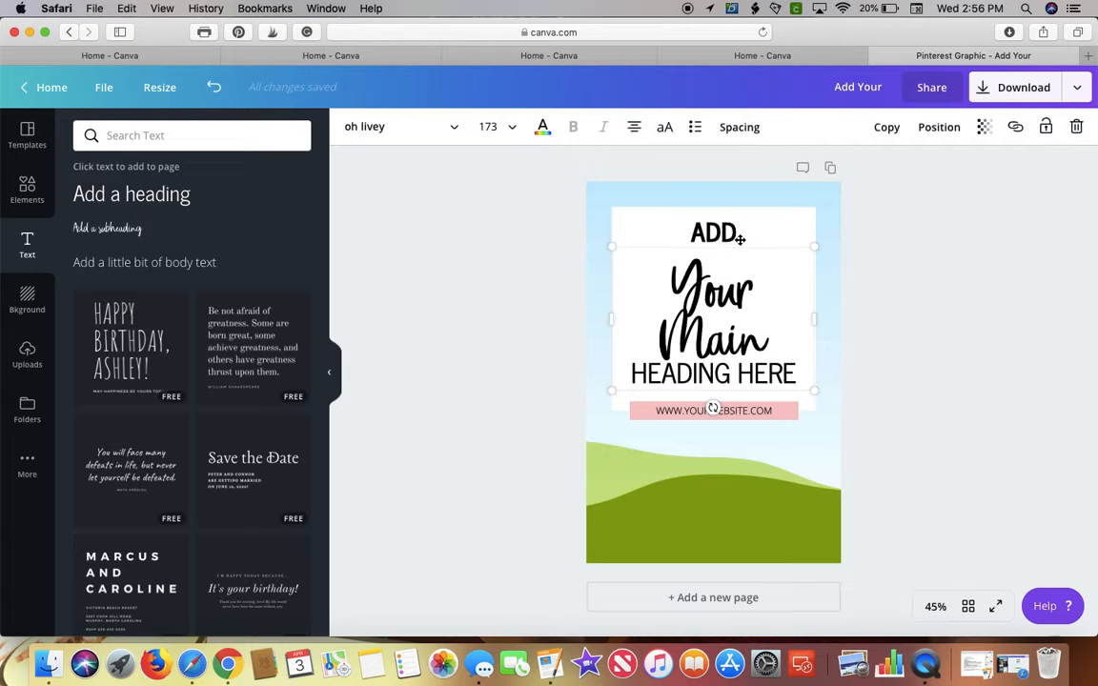
{"action": "left_click_drag", "start_coordinate": [742, 245], "coordinate": [732, 235]}
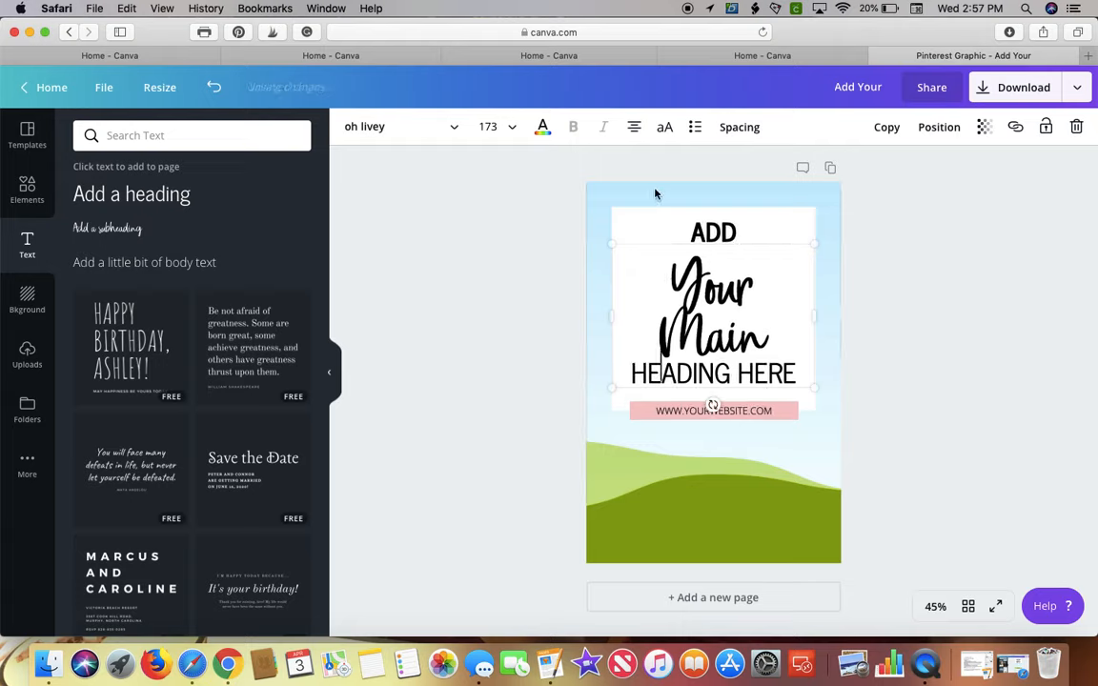
- Set the "Your Main" text to font size 165 and move it down to just above "HEADING HERE"
{"action": "left_click", "coordinate": [491, 126]}
{"action": "scroll", "coordinate": [537, 433], "scroll_direction": "down", "scroll_amount": 5}
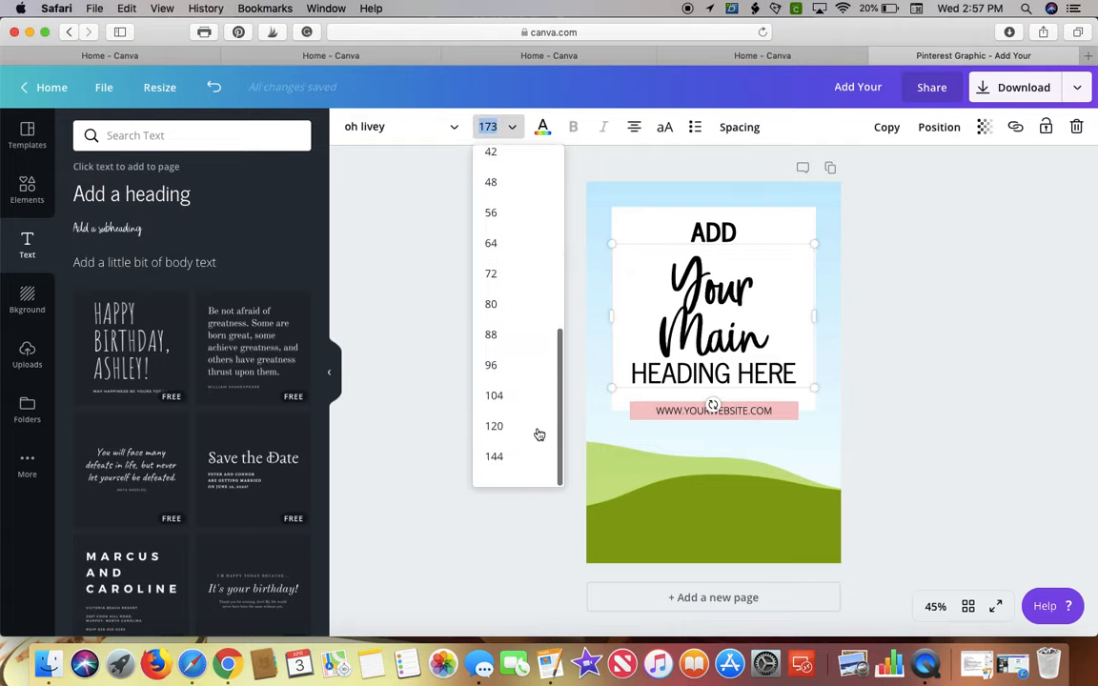
{"action": "left_click", "coordinate": [494, 466]}
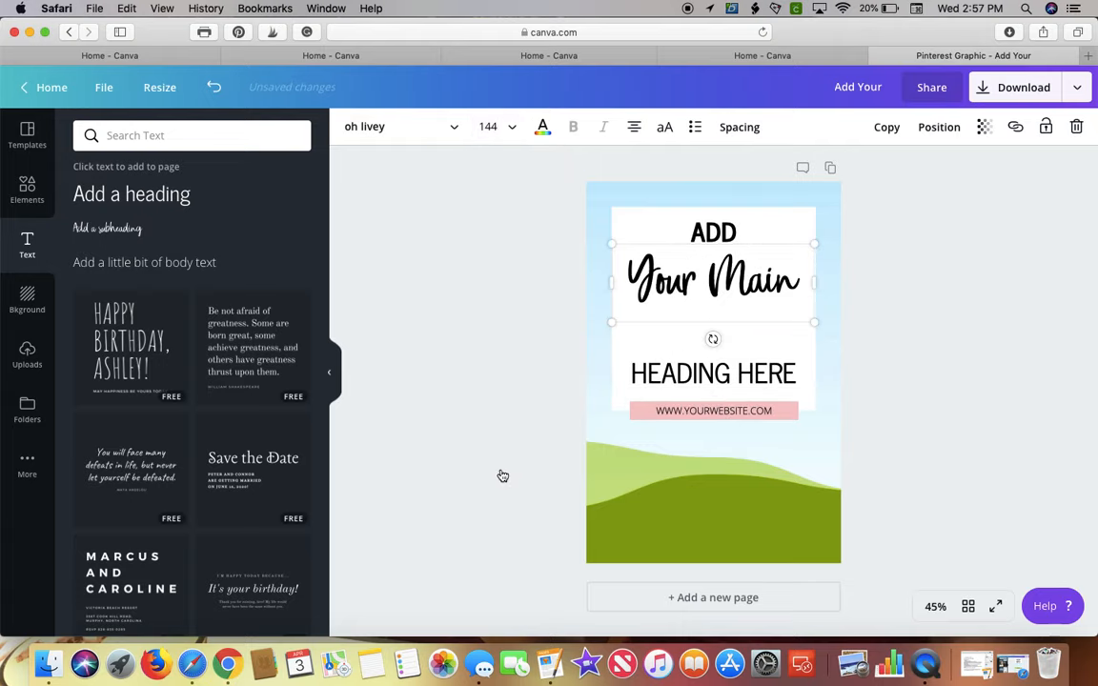
{"action": "left_click", "coordinate": [512, 128]}
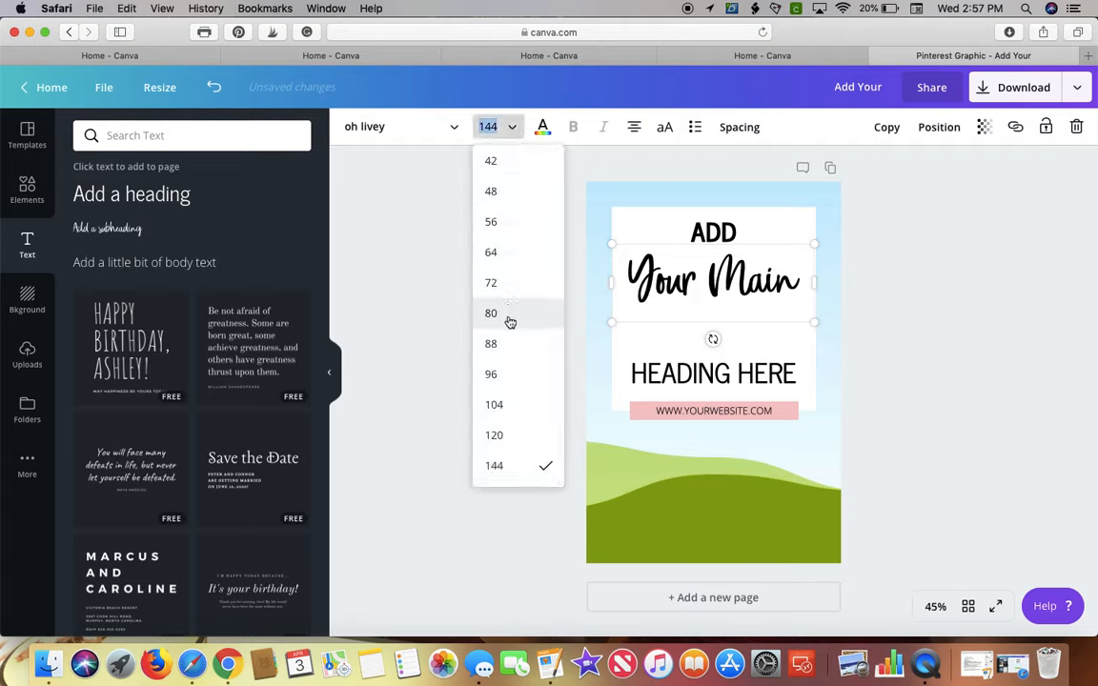
{"action": "type", "text": "1"}
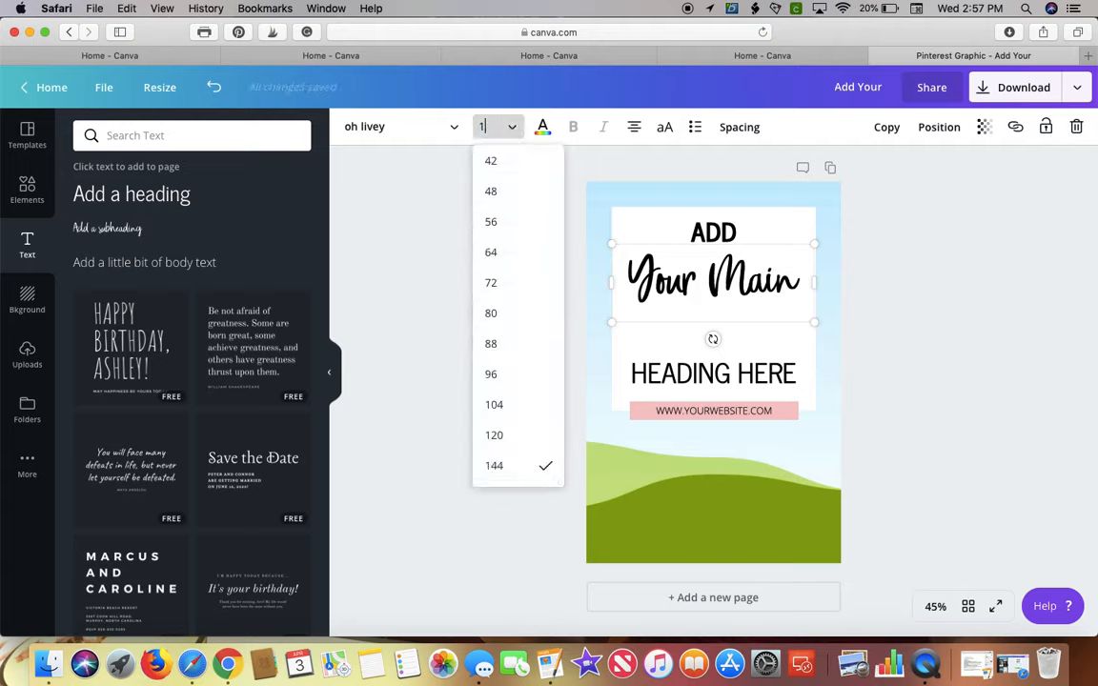
{"action": "type", "text": "65"}
{"action": "left_click", "coordinate": [894, 220]}
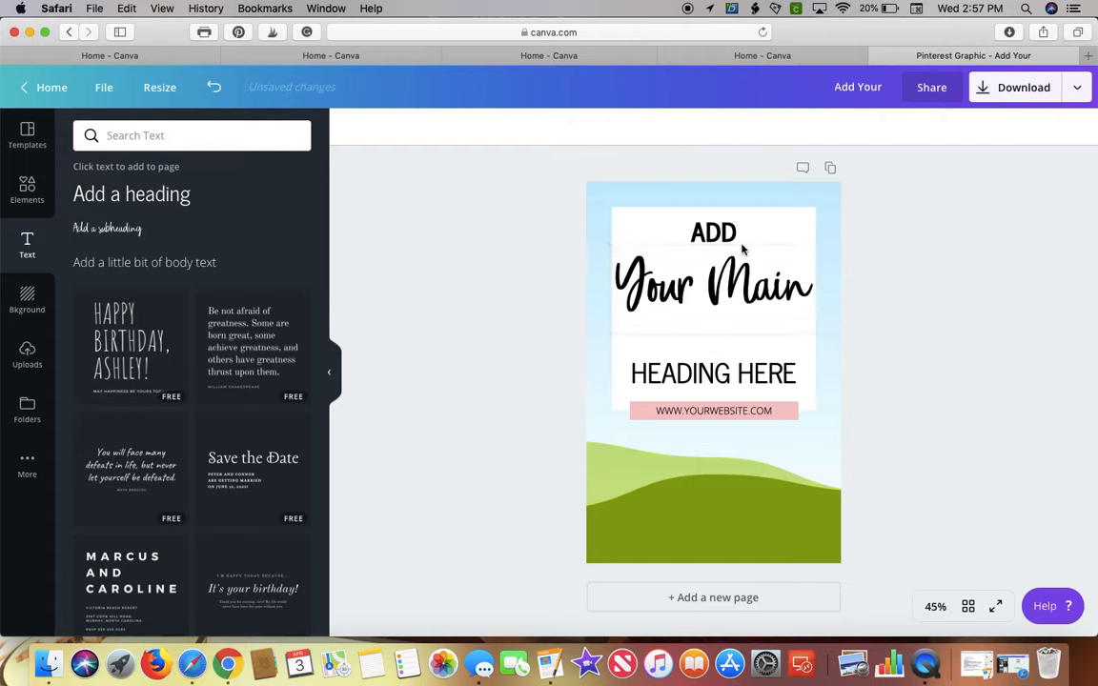
{"action": "left_click", "coordinate": [780, 250]}
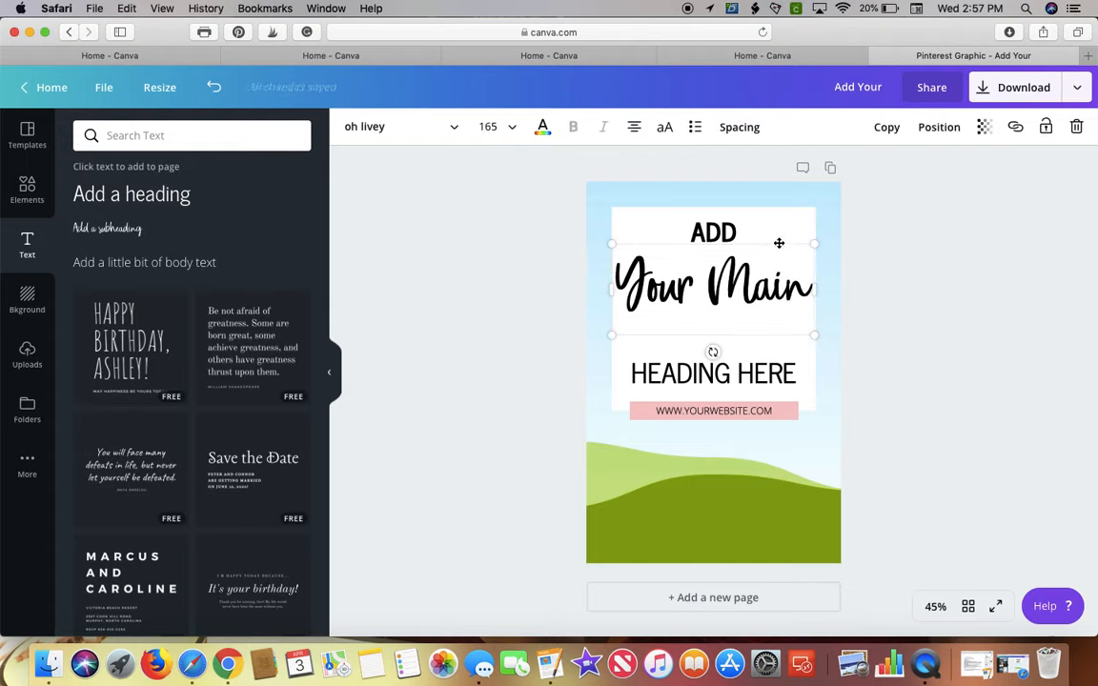
{"action": "left_click_drag", "start_coordinate": [778, 244], "coordinate": [779, 277]}
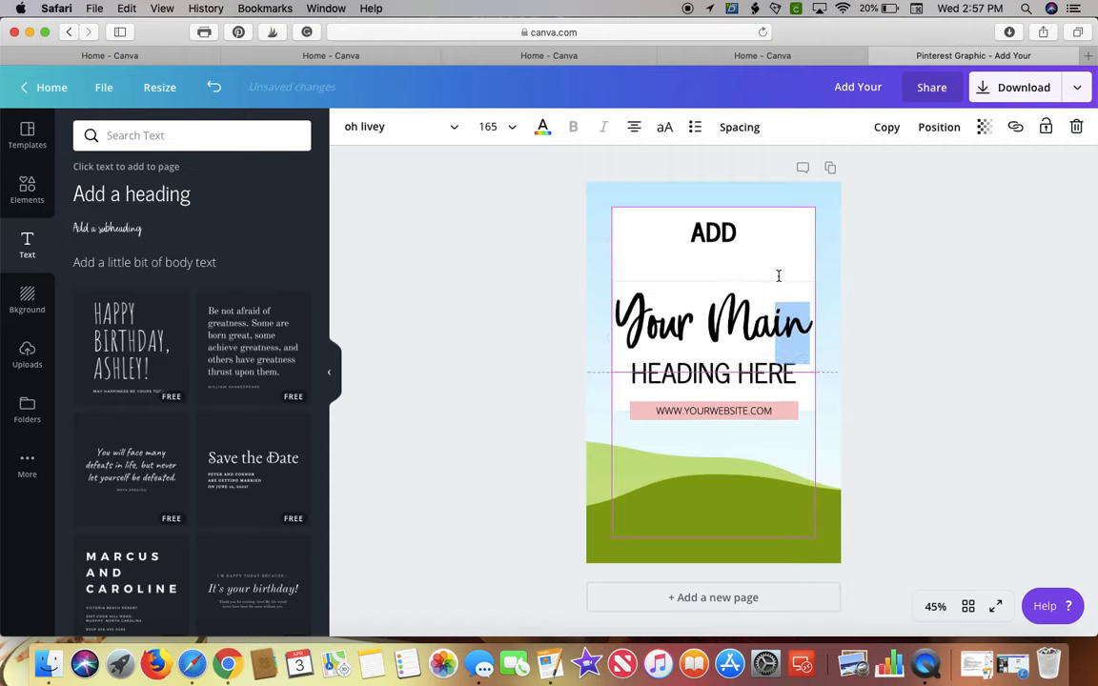
- Scale the "ADD" text to font size 95.7, narrow its box to the white square's width and move it down slightly
{"action": "left_click", "coordinate": [713, 233]}
{"action": "double_click", "coordinate": [713, 233]}
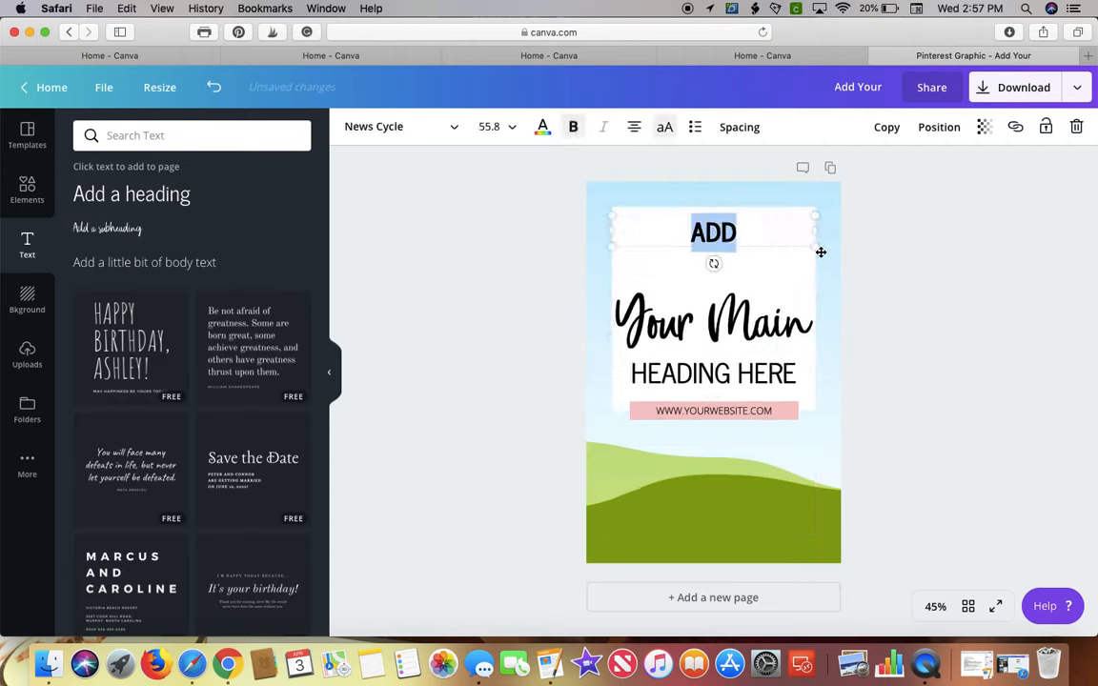
{"action": "left_click_drag", "start_coordinate": [816, 248], "coordinate": [885, 282]}
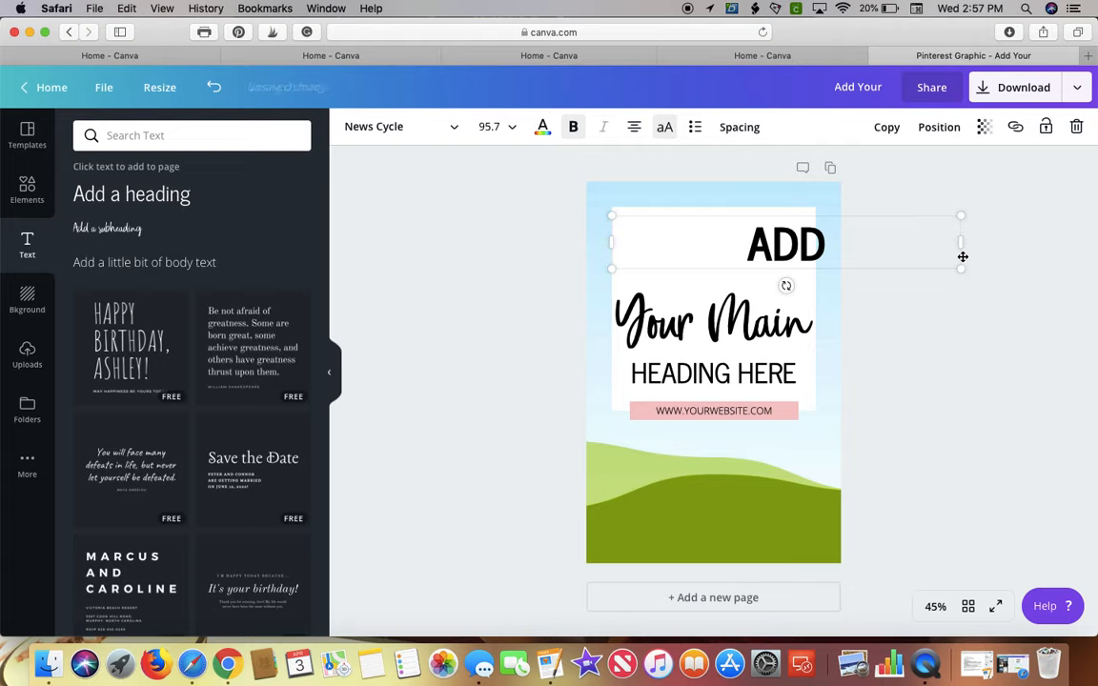
{"action": "left_click_drag", "start_coordinate": [960, 245], "coordinate": [815, 253]}
{"action": "left_click_drag", "start_coordinate": [711, 216], "coordinate": [711, 227]}
- Nudge the "Your Main" text slightly up to even its spacing between "ADD" and "HEADING HERE"
{"action": "left_click", "coordinate": [717, 307]}
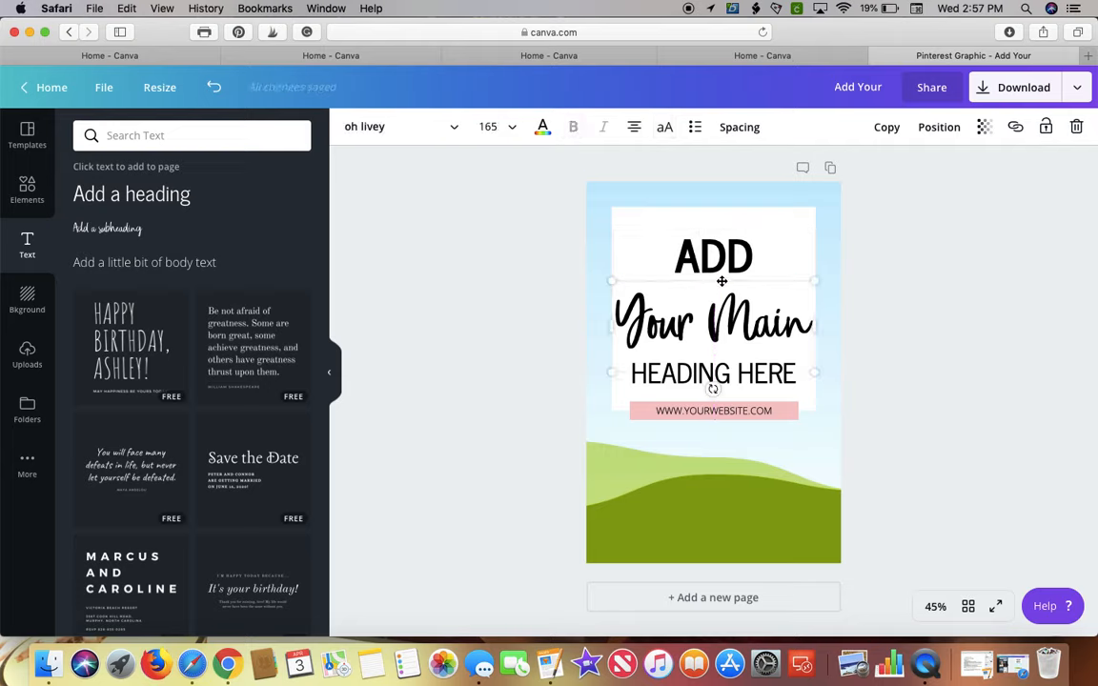
{"action": "left_click_drag", "start_coordinate": [722, 282], "coordinate": [722, 274]}
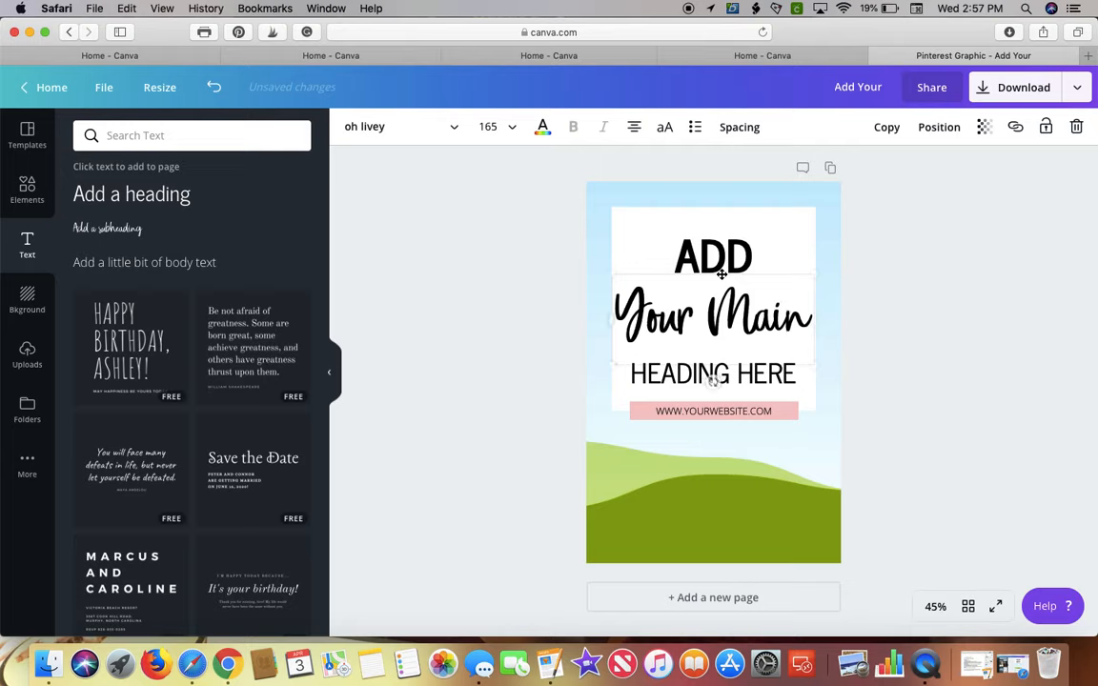
{"action": "left_click", "coordinate": [922, 288]}
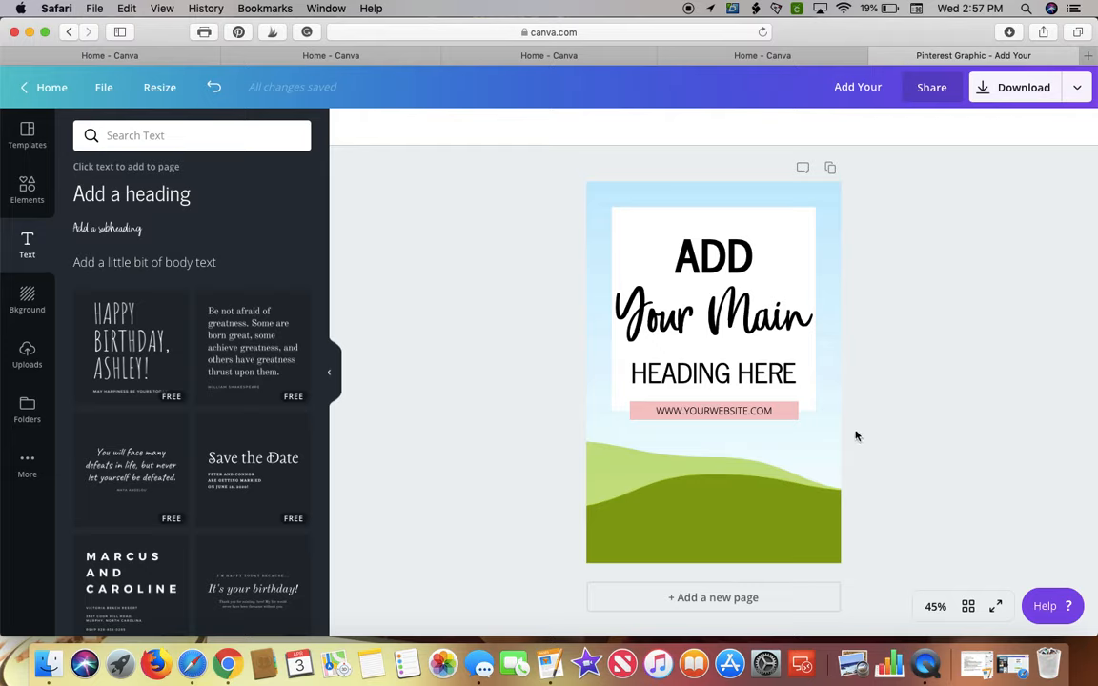
- Fill the full-page grid with the straw hat, palm leaf and sunglasses photo from the My Stock Photos folder
{"action": "scroll", "coordinate": [855, 436], "scroll_direction": "down", "scroll_amount": 1}
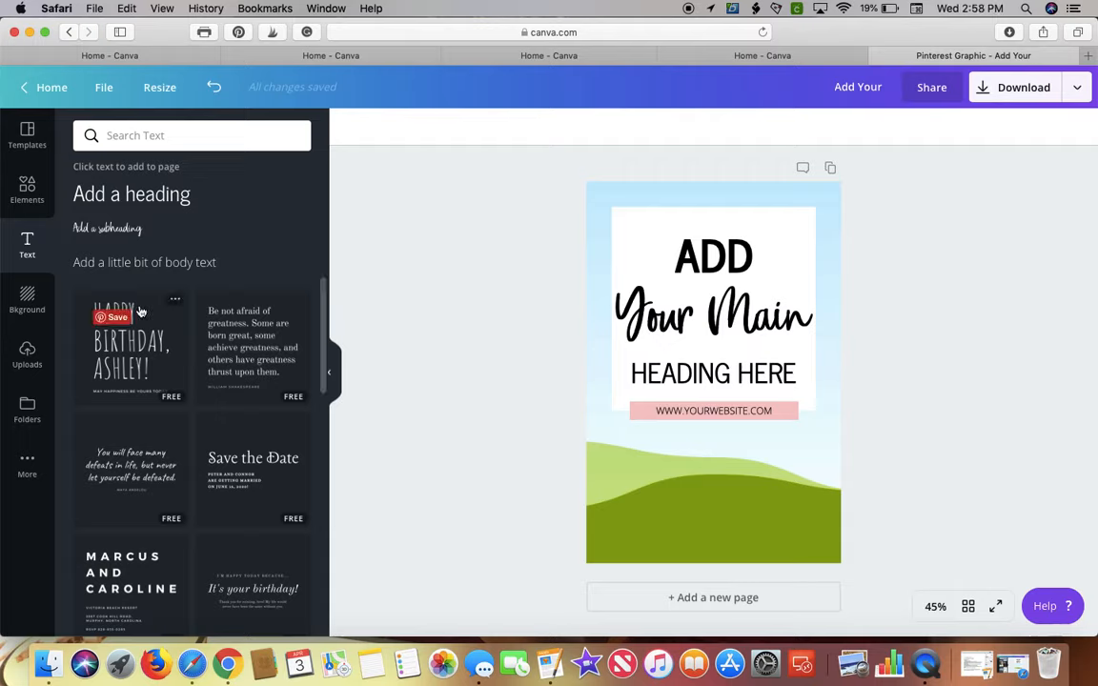
{"action": "left_click", "coordinate": [27, 355]}
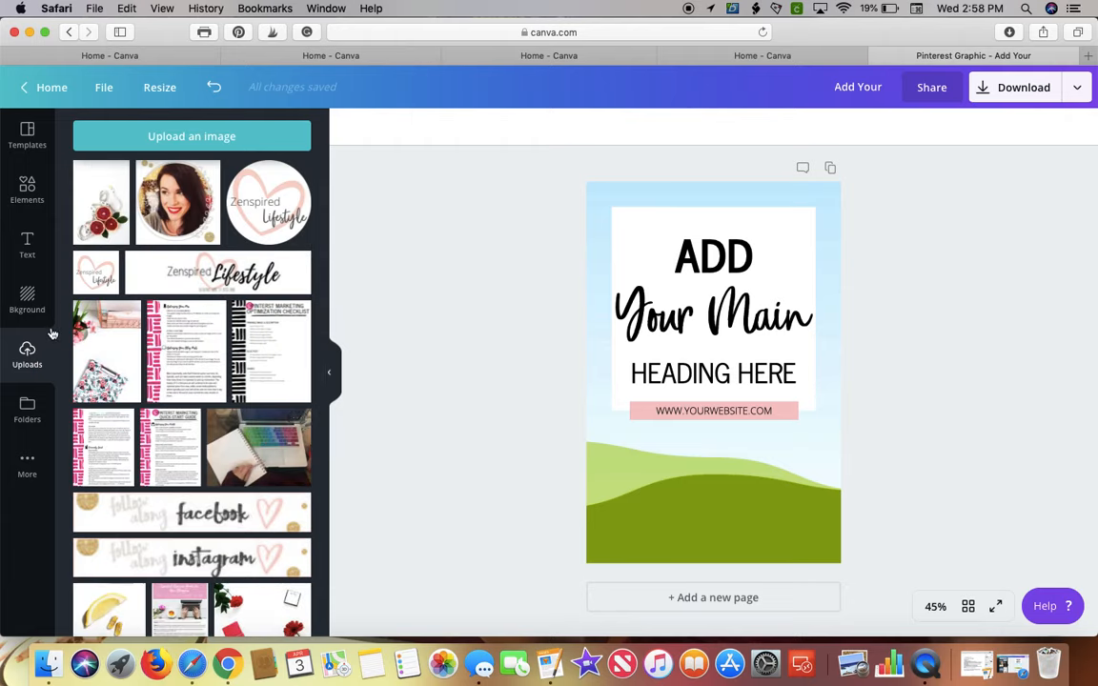
{"action": "left_click", "coordinate": [26, 188]}
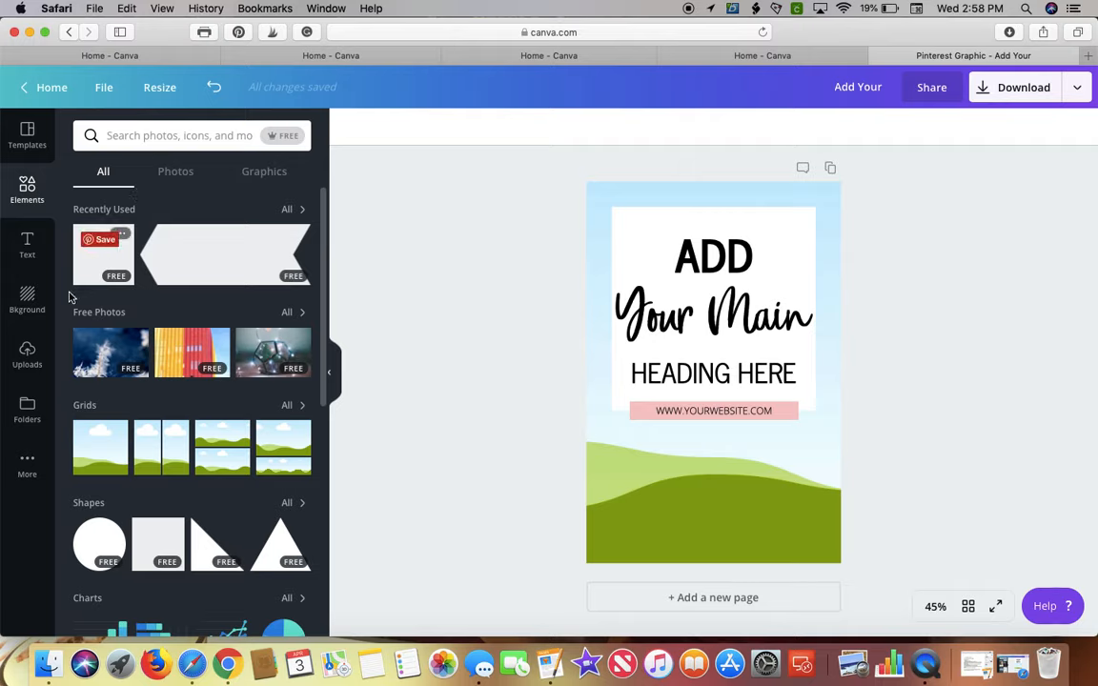
{"action": "left_click", "coordinate": [27, 408]}
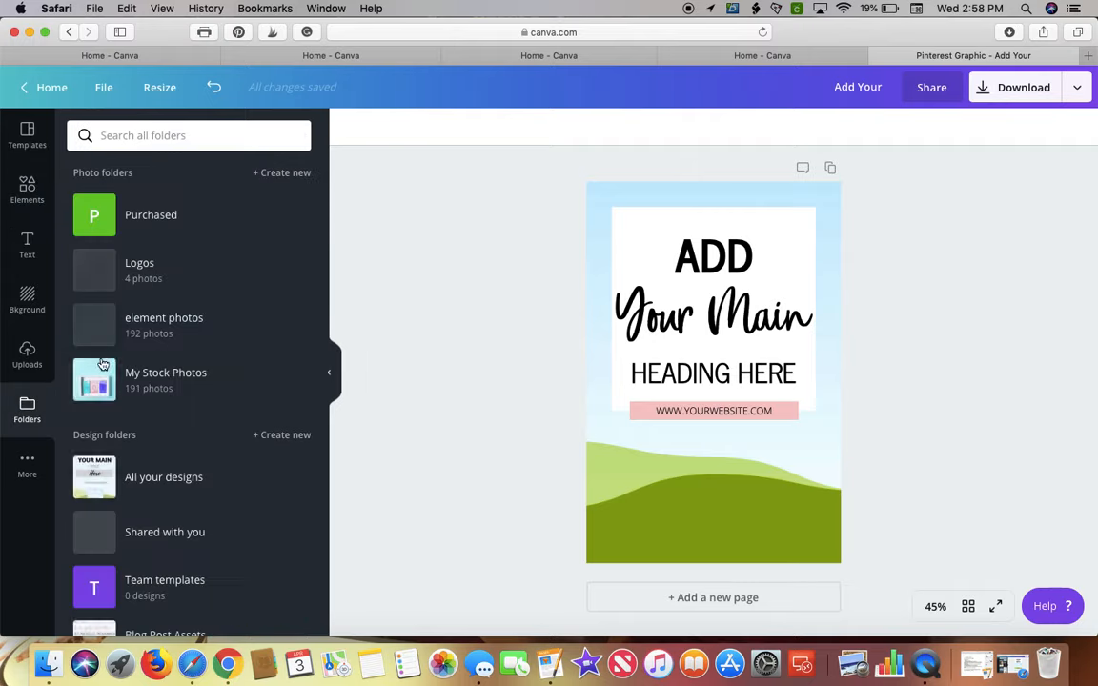
{"action": "left_click", "coordinate": [132, 391]}
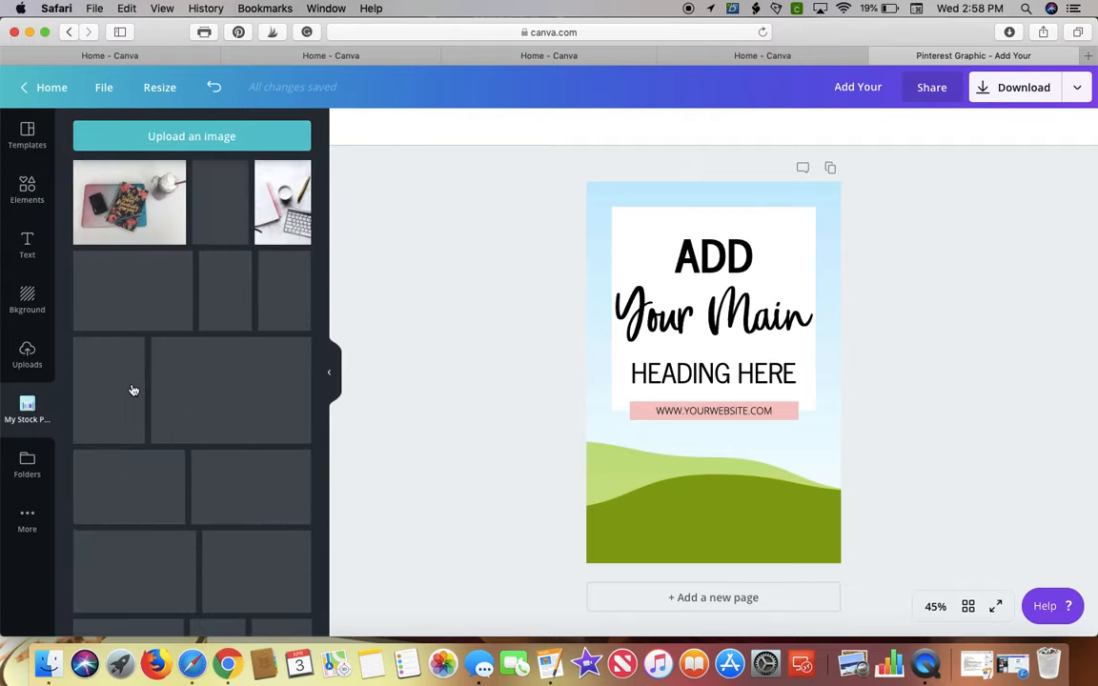
{"action": "scroll", "coordinate": [132, 391], "scroll_direction": "down", "scroll_amount": 10}
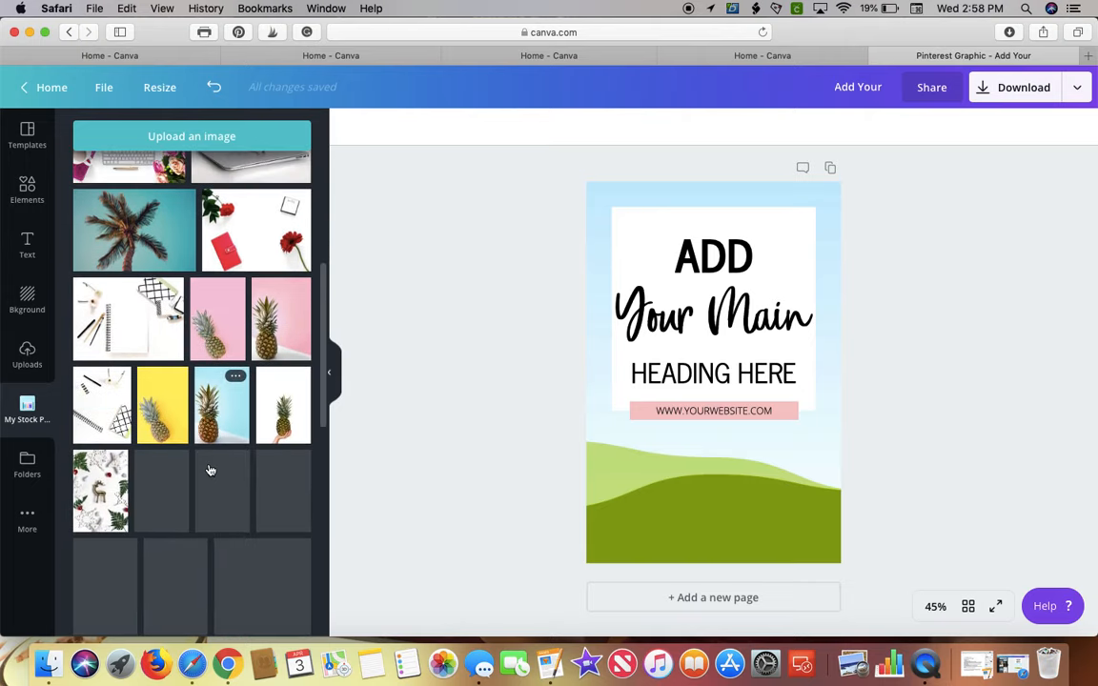
{"action": "scroll", "coordinate": [209, 470], "scroll_direction": "down", "scroll_amount": 2}
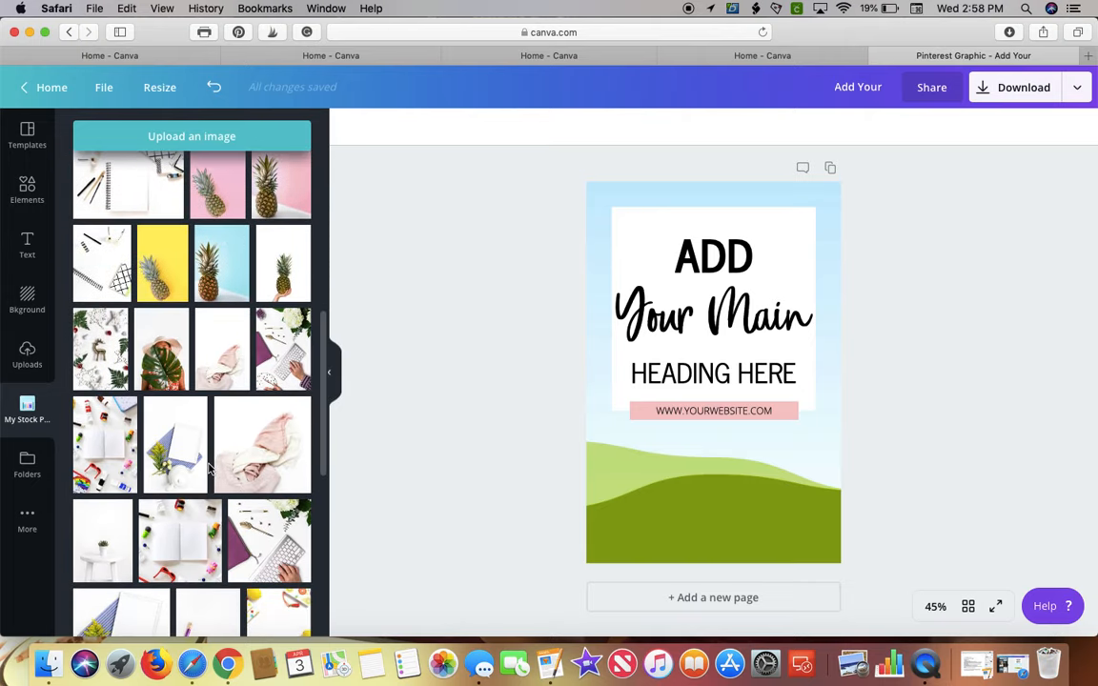
{"action": "scroll", "coordinate": [209, 457], "scroll_direction": "down", "scroll_amount": 10}
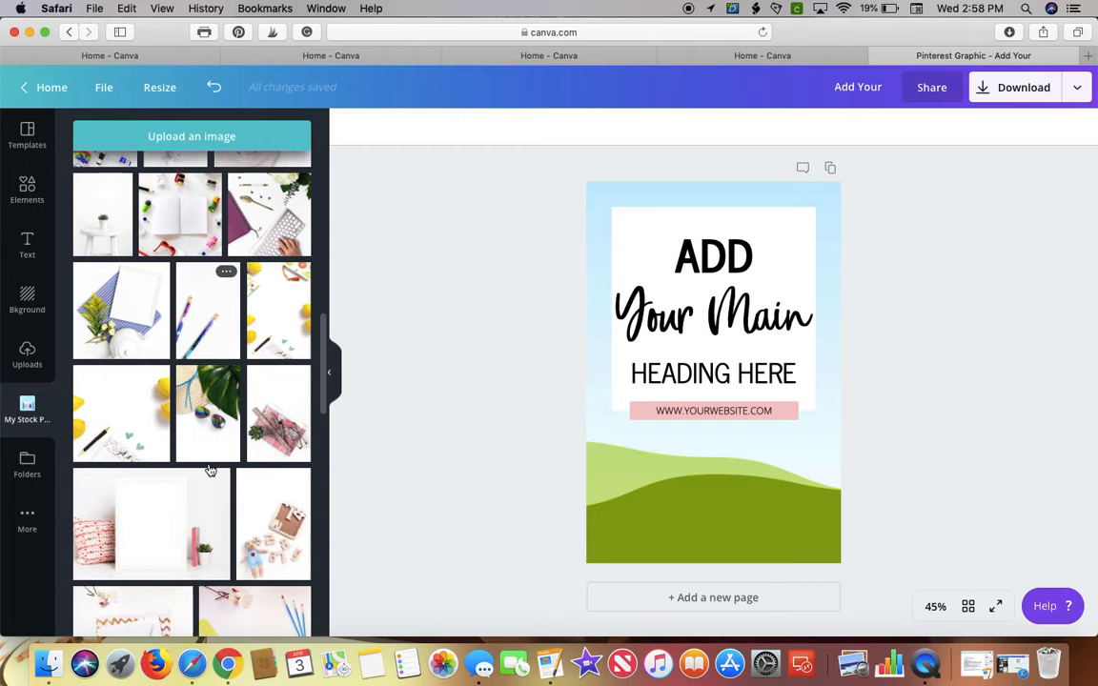
{"action": "left_click_drag", "start_coordinate": [209, 442], "coordinate": [620, 468]}
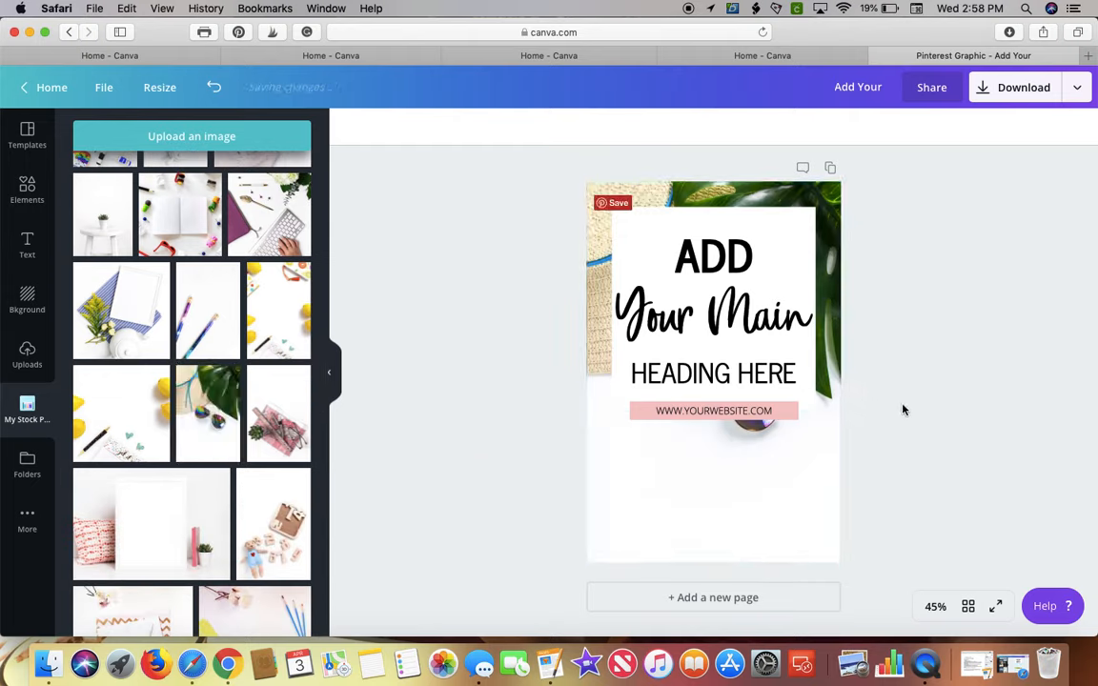
- Try out a different transparency on the white square behind the title text
{"action": "left_click", "coordinate": [772, 250]}
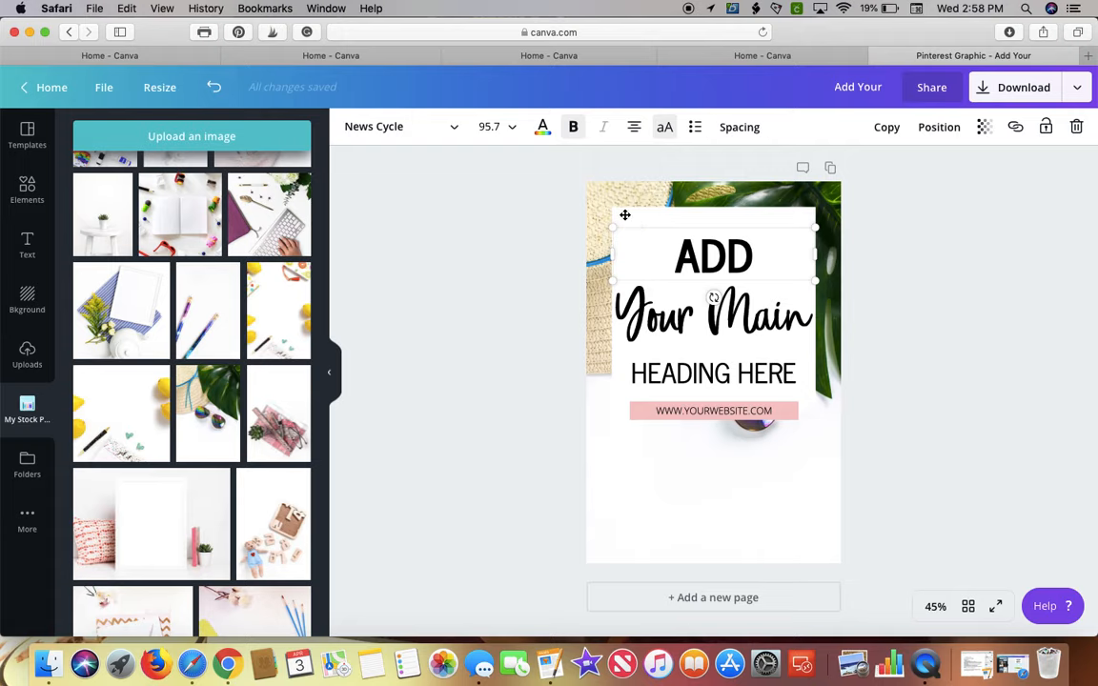
{"action": "left_click", "coordinate": [435, 235]}
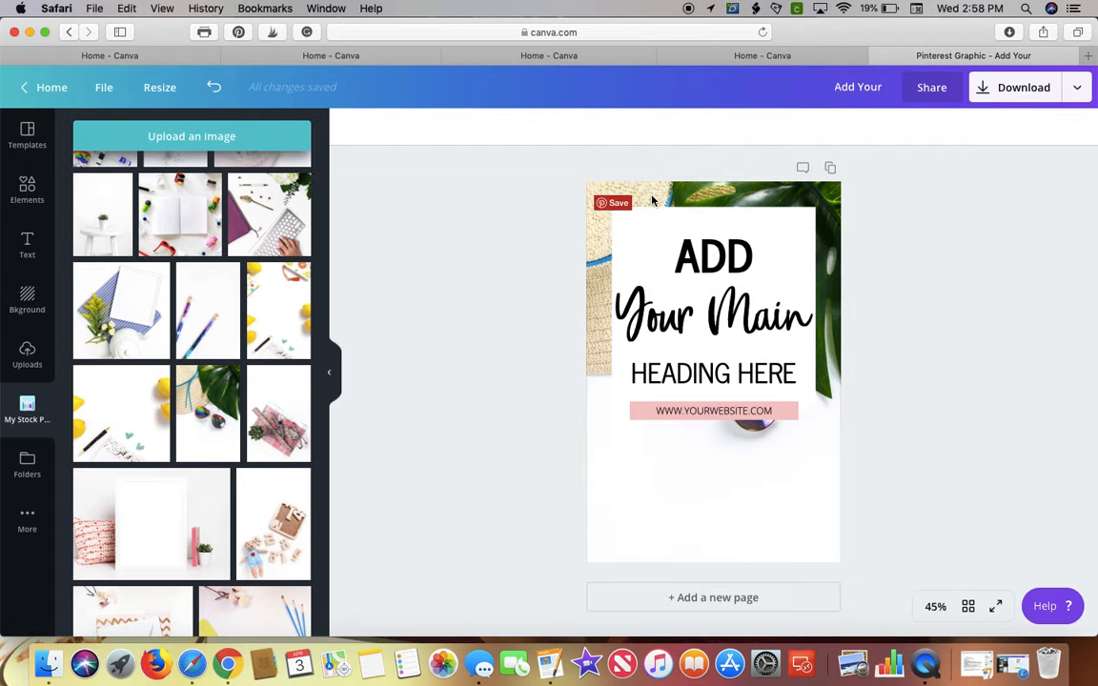
{"action": "left_click", "coordinate": [711, 419]}
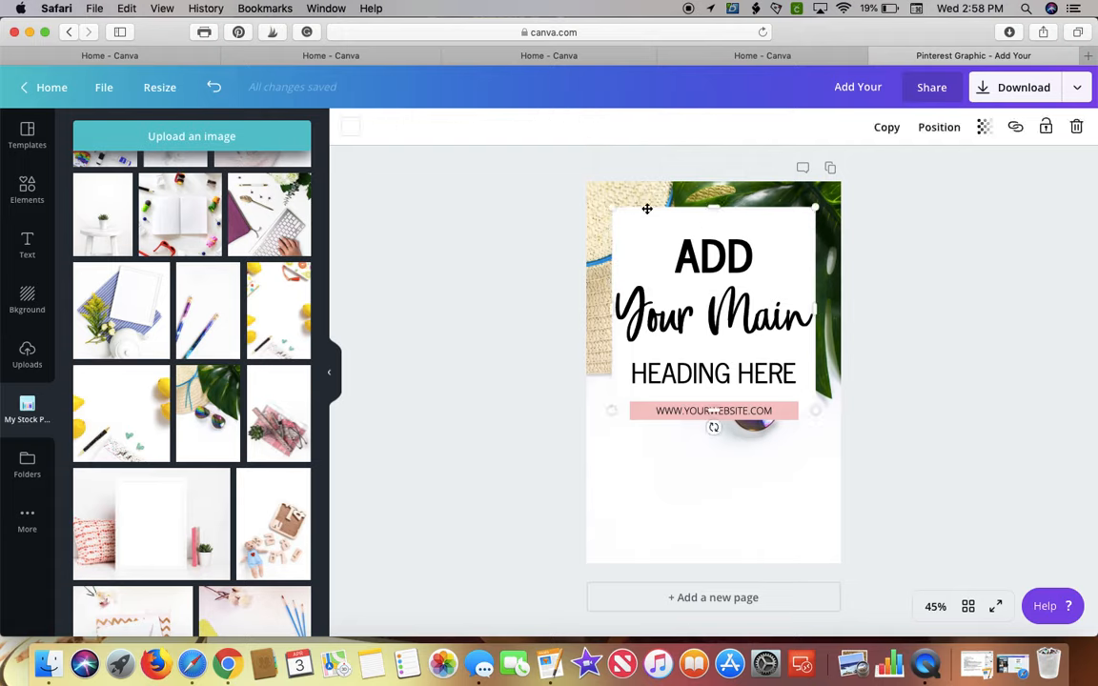
{"action": "left_click", "coordinate": [982, 127]}
{"action": "left_click_drag", "start_coordinate": [944, 167], "coordinate": [976, 166]}
- Rotate the full-page background photo 180 degrees so the hat and palm leaf sit at the page's lower end
{"action": "left_click", "coordinate": [713, 448]}
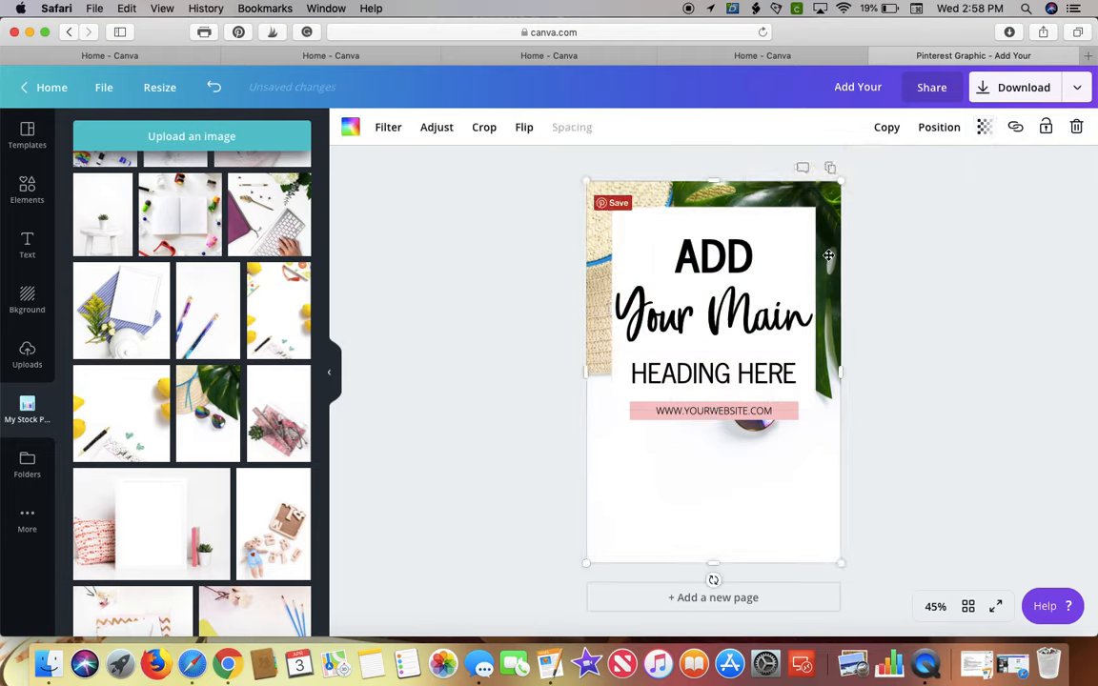
{"action": "left_click_drag", "start_coordinate": [716, 584], "coordinate": [714, 189]}
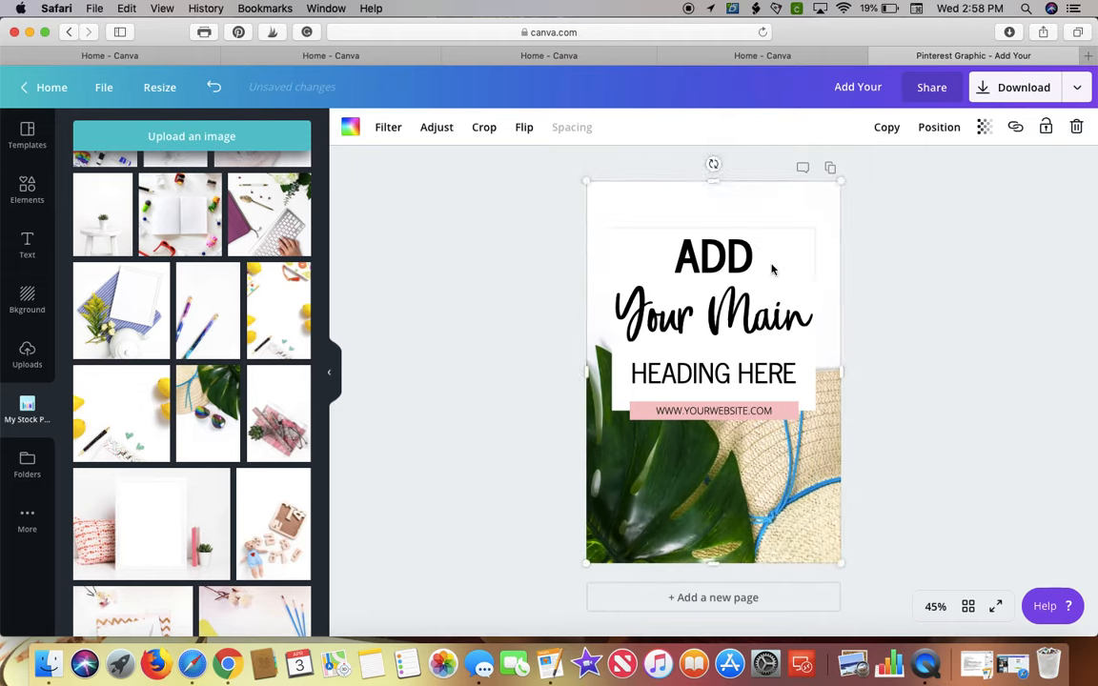
- Set the white square's transparency to 78 so the sunglasses in the photo show through
{"action": "left_click", "coordinate": [811, 394]}
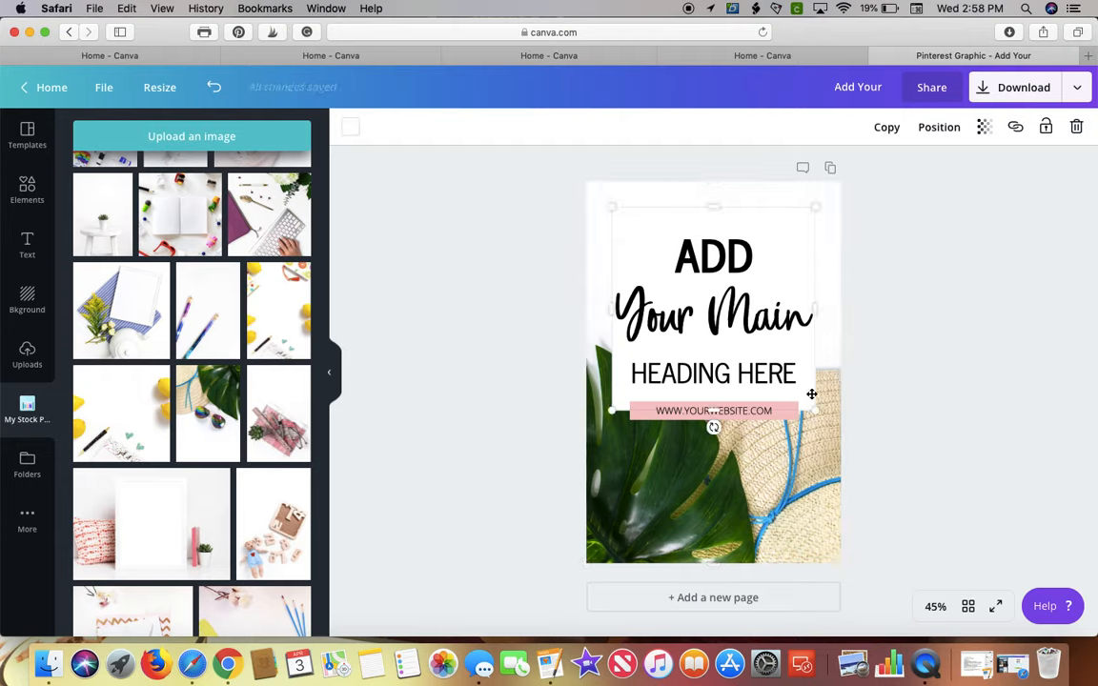
{"action": "left_click", "coordinate": [984, 127]}
{"action": "left_click_drag", "start_coordinate": [953, 177], "coordinate": [925, 179]}
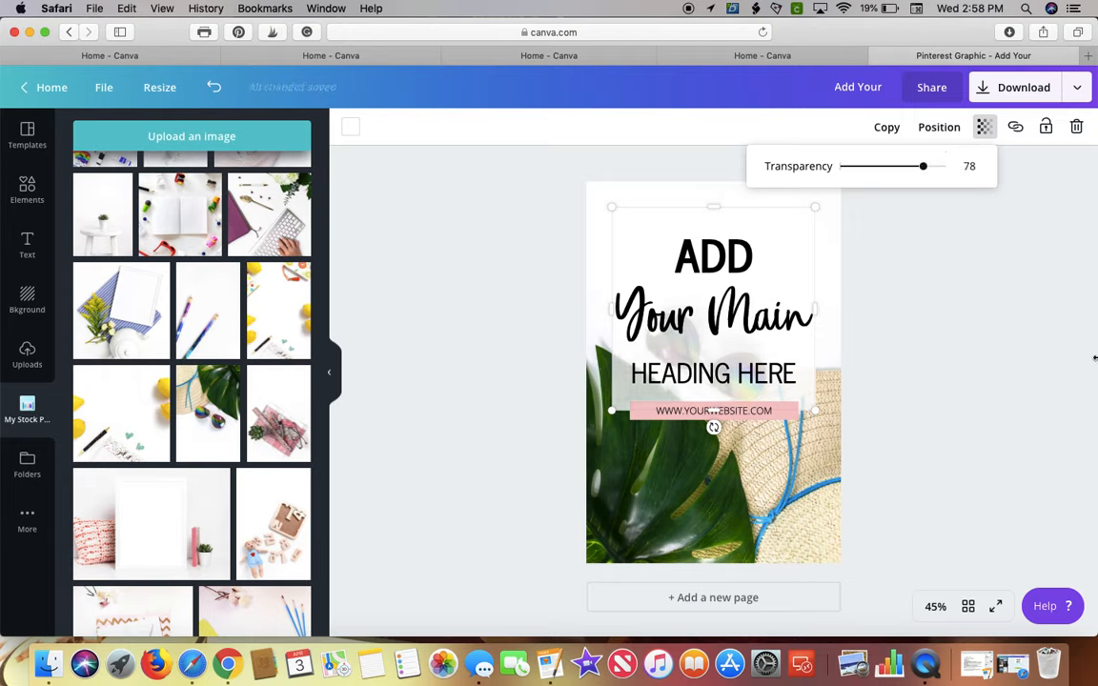
{"action": "left_click", "coordinate": [918, 322]}
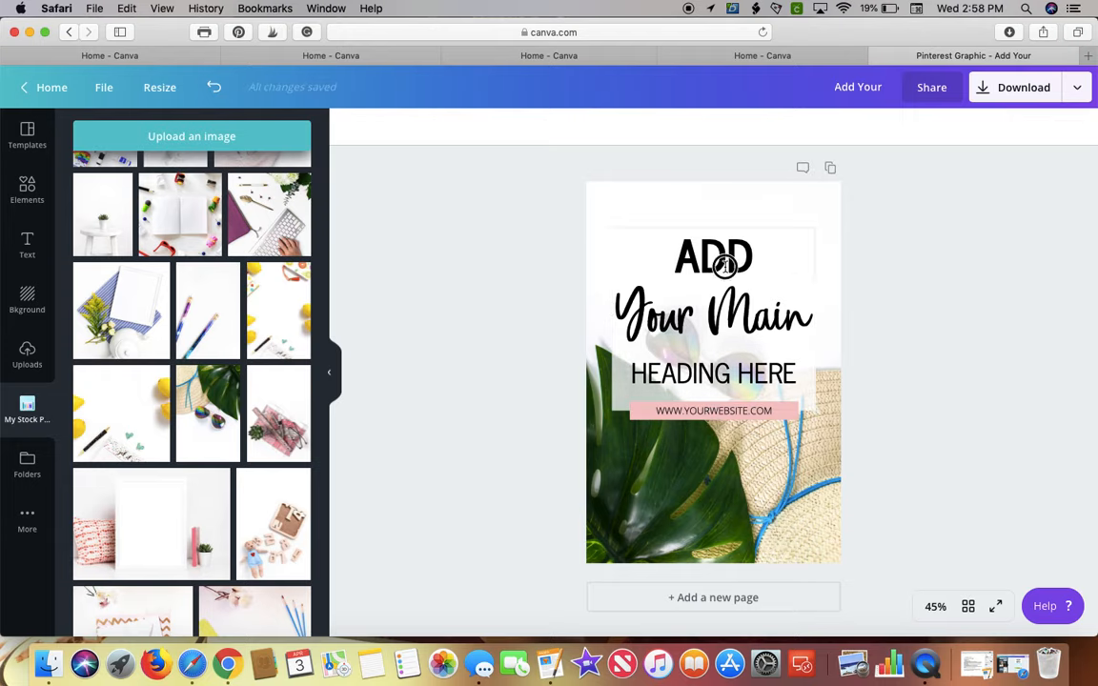
- Replace the "ADD" placeholder text with "FAVORITE"
{"action": "double_click", "coordinate": [724, 266]}
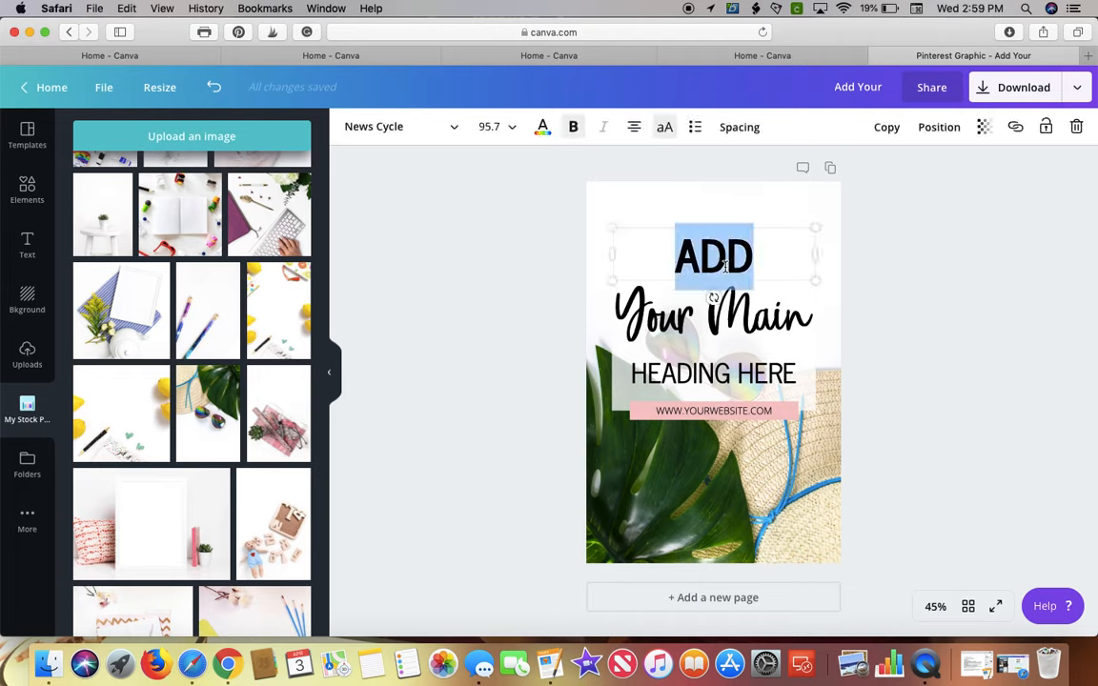
{"action": "type", "text": "FAVORITE"}
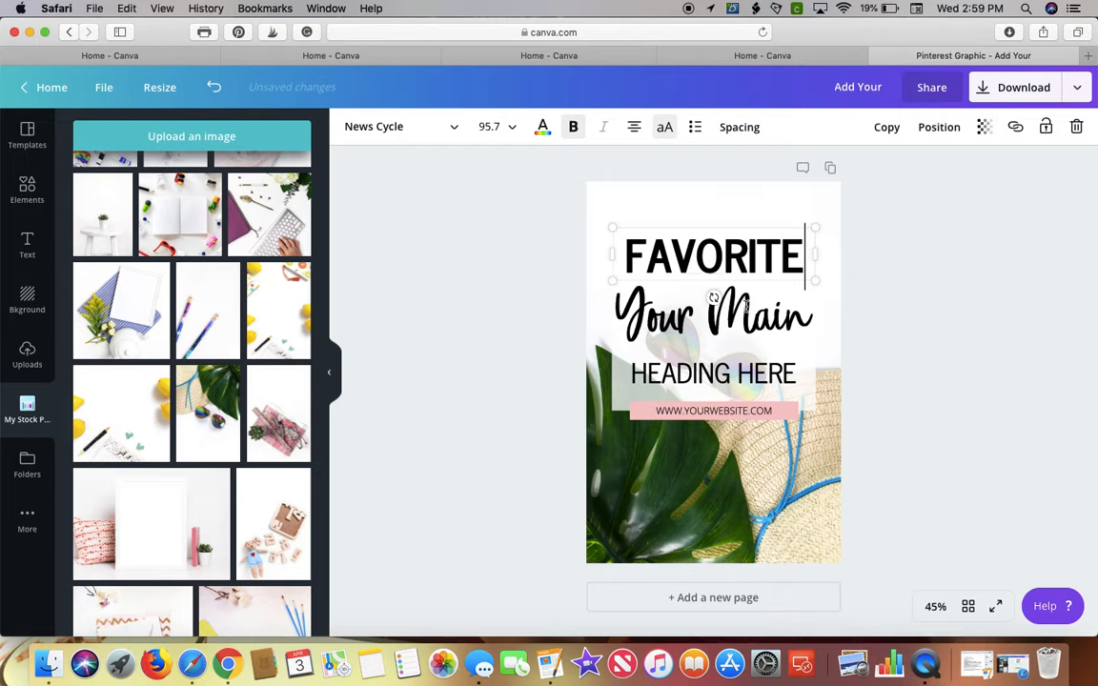
- Replace the "Your Main" script placeholder with "Summer Destinations"
{"action": "double_click", "coordinate": [746, 307]}
{"action": "key", "text": "super+a"}
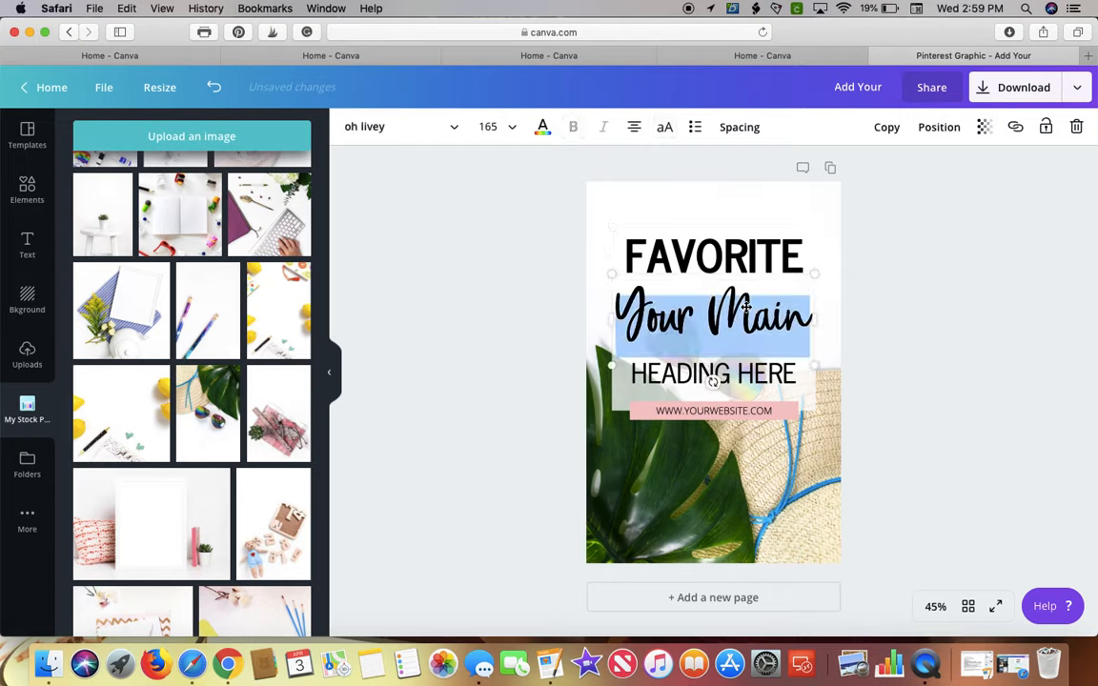
{"action": "type", "text": "Summer"}
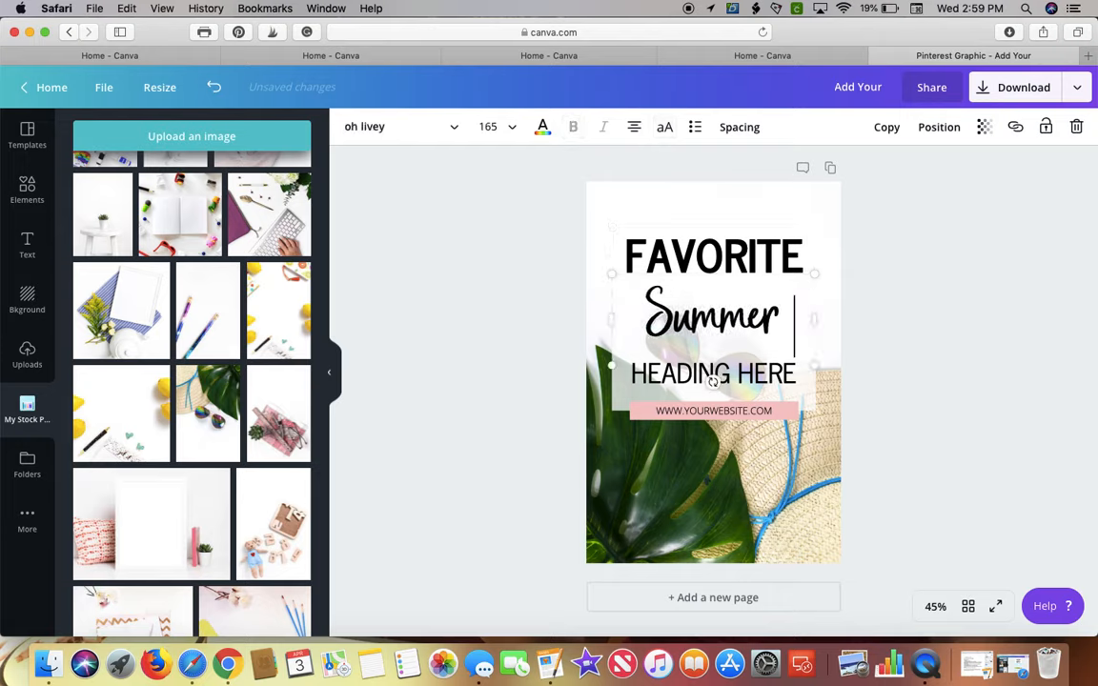
{"action": "type", "text": " Destinations"}
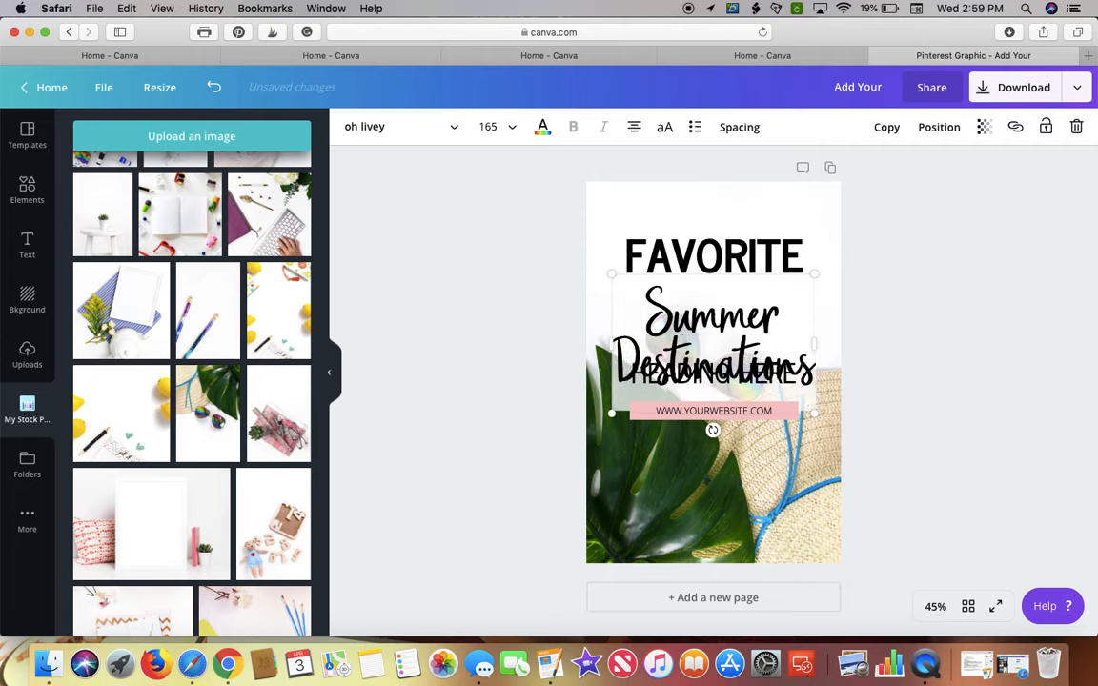
- Move "FAVORITE" and the two-line script text up the page so that "Destinations" clears the "HEADING HERE" line
{"action": "left_click", "coordinate": [722, 246]}
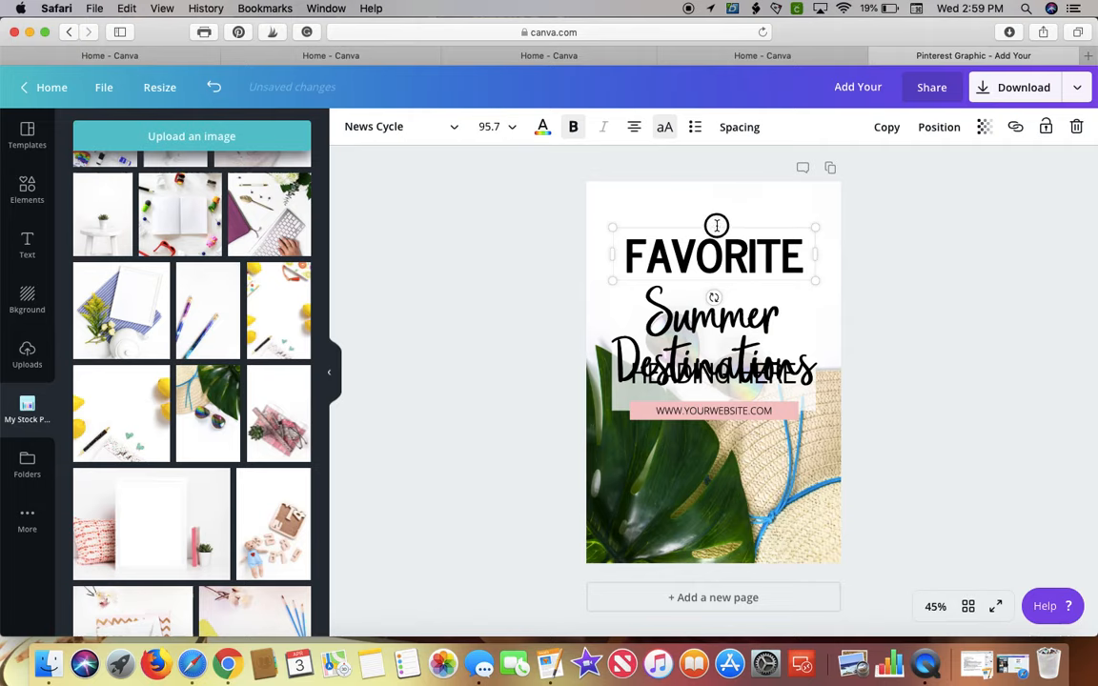
{"action": "left_click_drag", "start_coordinate": [717, 225], "coordinate": [713, 206]}
{"action": "left_click", "coordinate": [717, 308]}
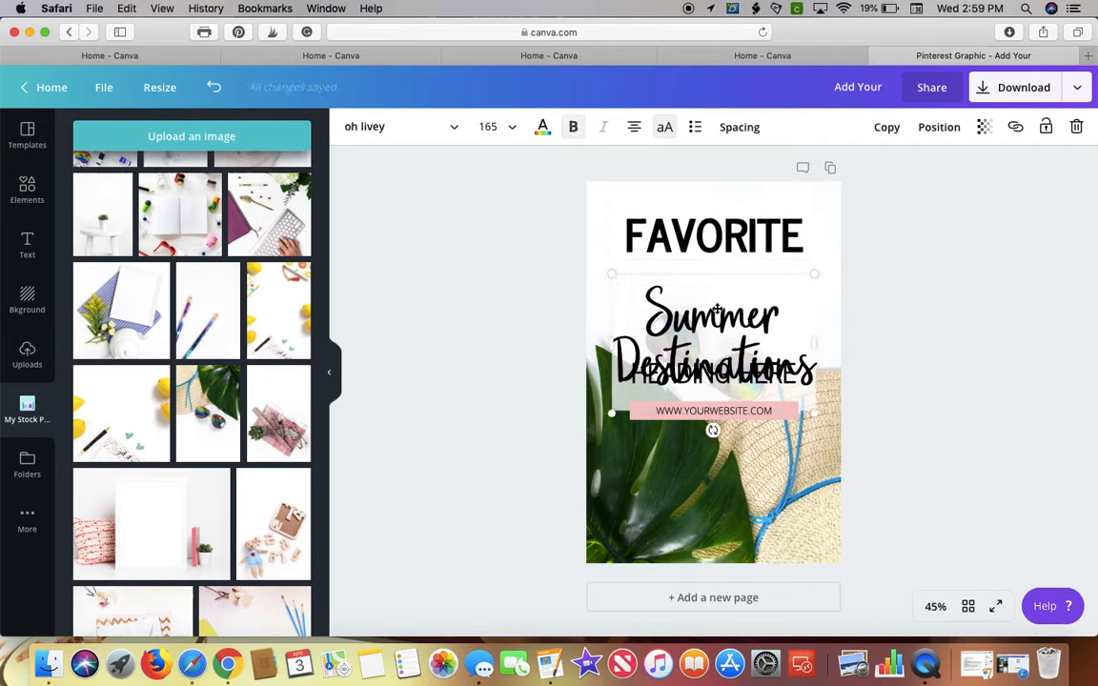
{"action": "left_click_drag", "start_coordinate": [716, 275], "coordinate": [714, 241]}
{"action": "left_click", "coordinate": [993, 343]}
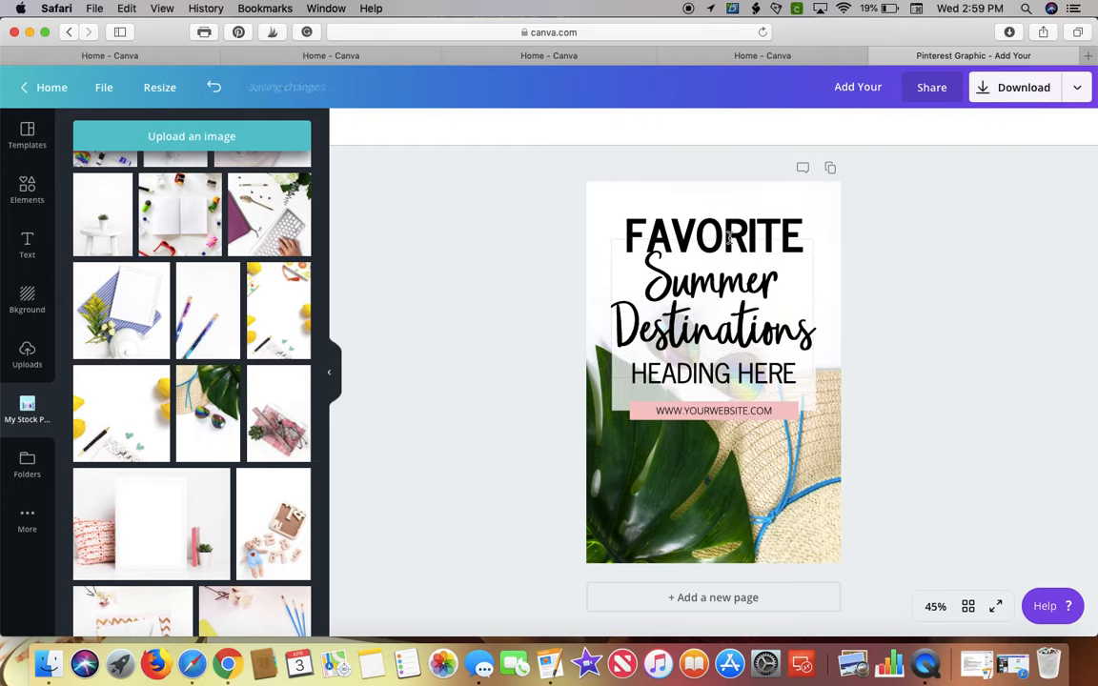
{"action": "left_click", "coordinate": [731, 293]}
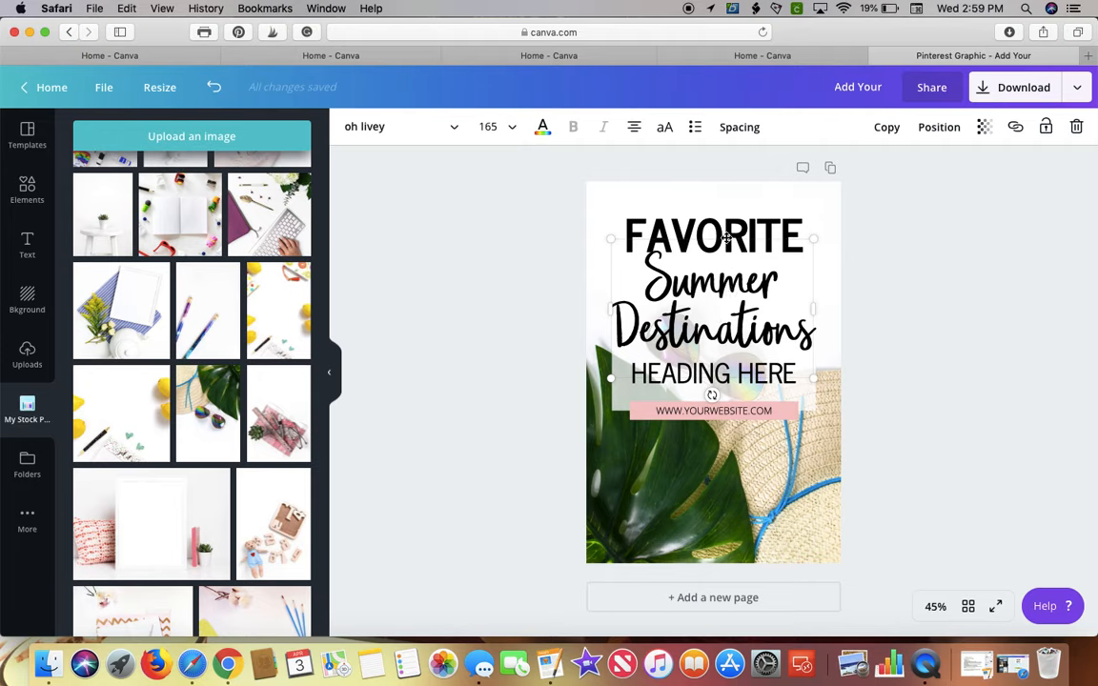
{"action": "left_click_drag", "start_coordinate": [725, 239], "coordinate": [725, 241]}
{"action": "left_click", "coordinate": [936, 294]}
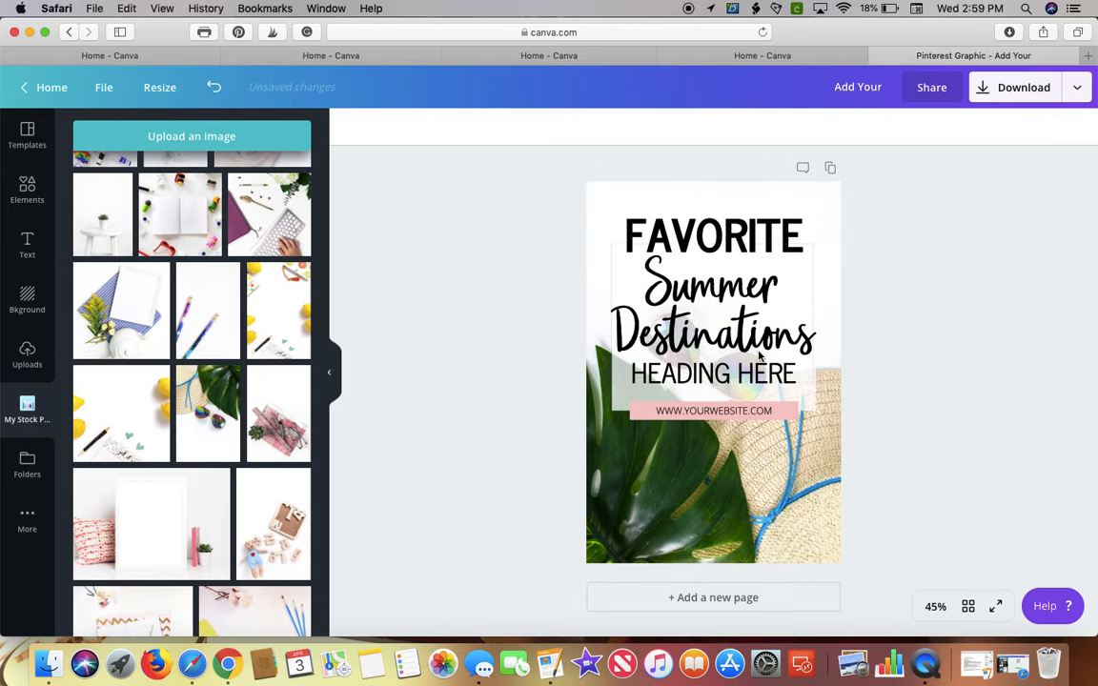
- Replace the "HEADING HERE" placeholder text with "IN FLORIDA"
{"action": "double_click", "coordinate": [705, 372]}
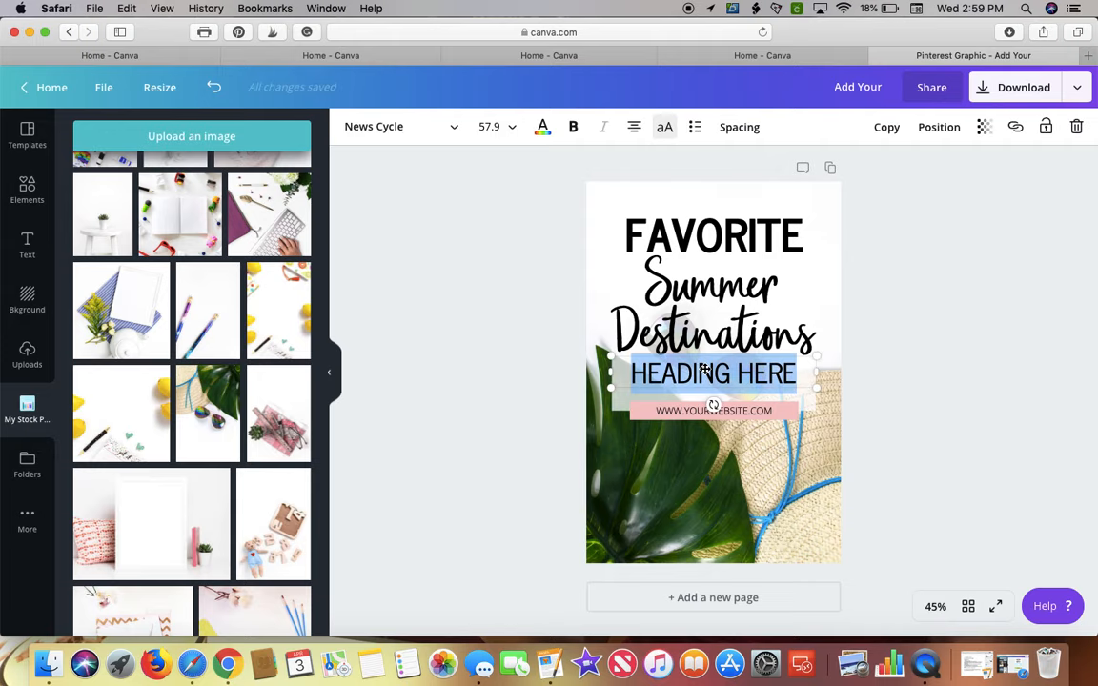
{"action": "type", "text": "IN"}
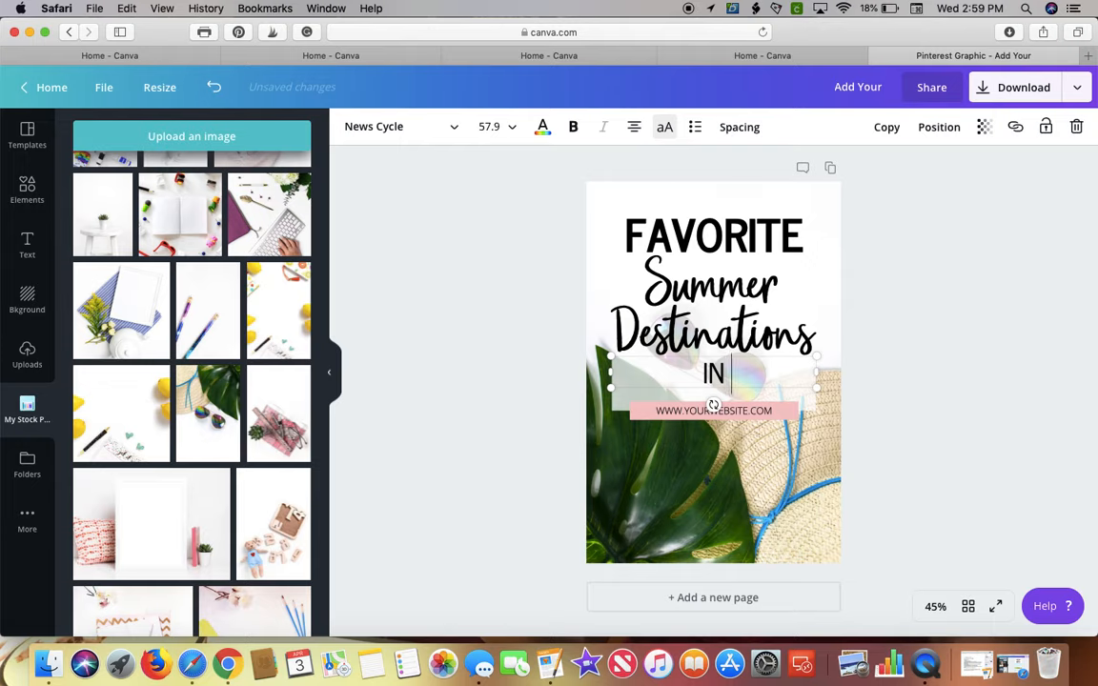
{"action": "type", "text": " F"}
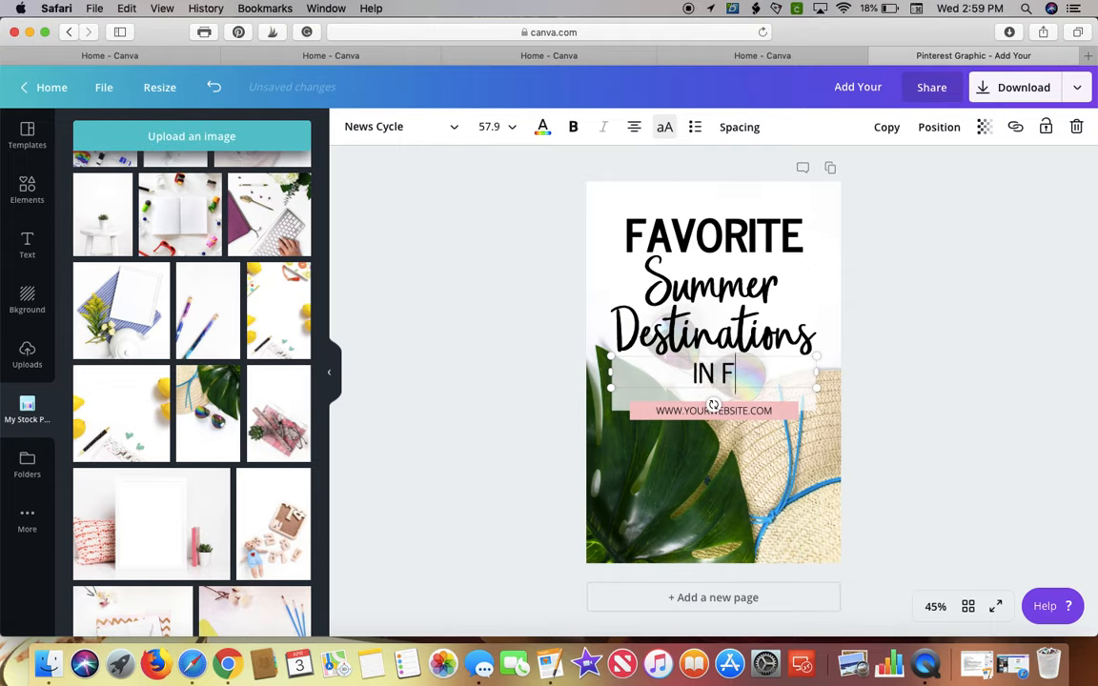
{"action": "type", "text": "LORIDA"}
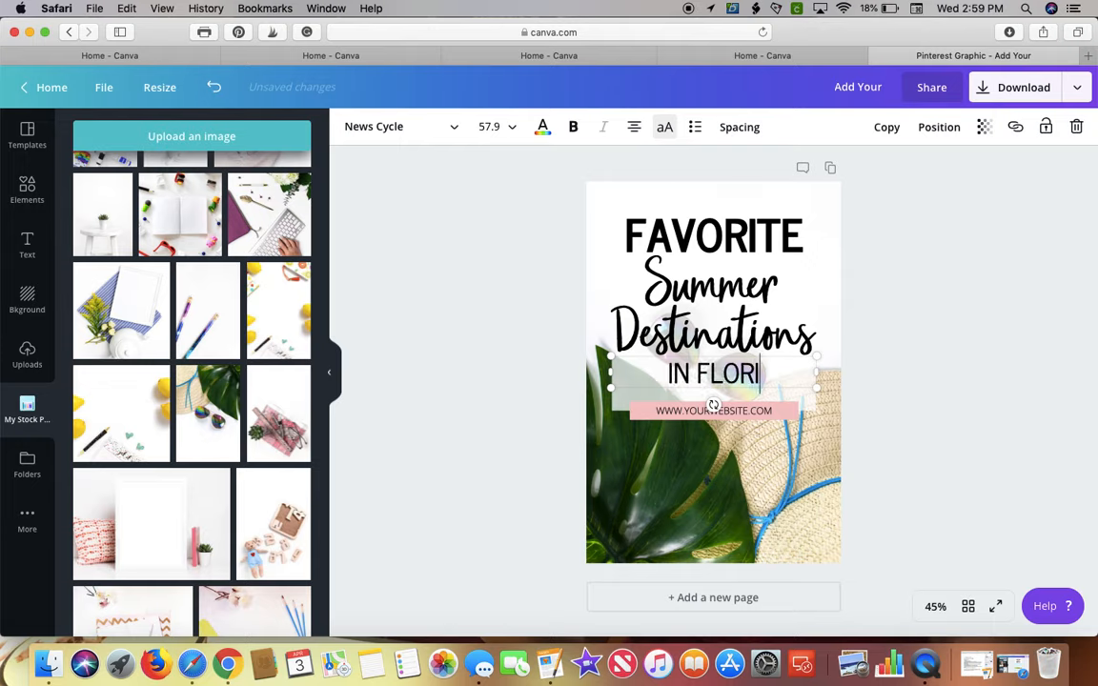
{"action": "left_click", "coordinate": [947, 341]}
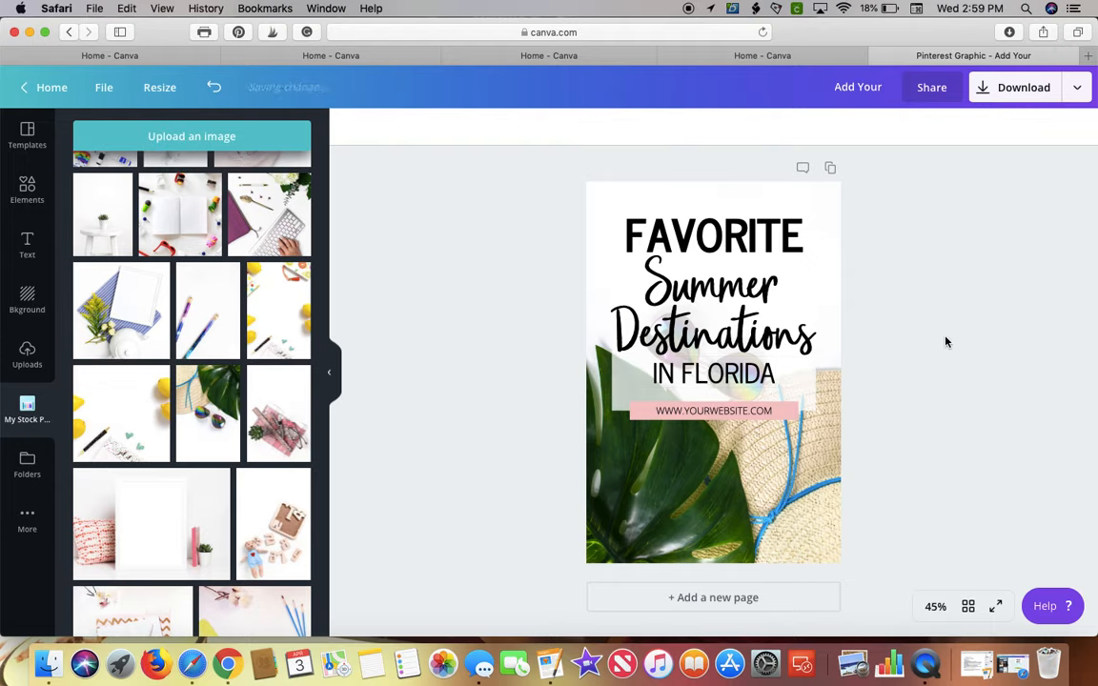